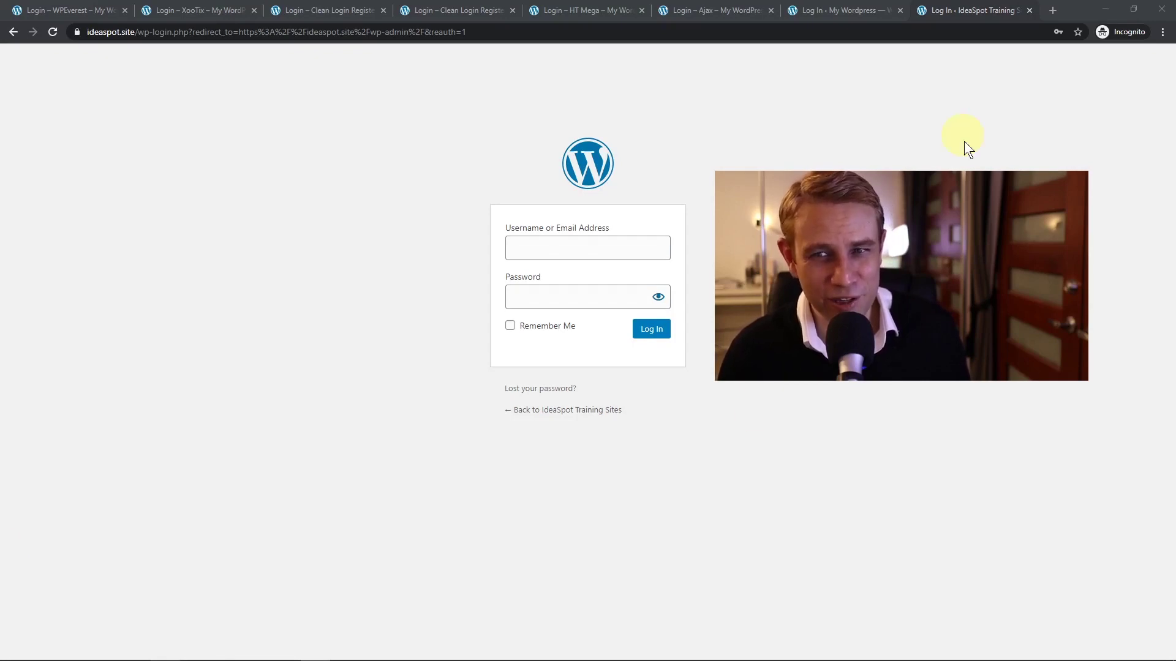
# - Switch to another site to view its customised login page
pyautogui.click(833, 12)
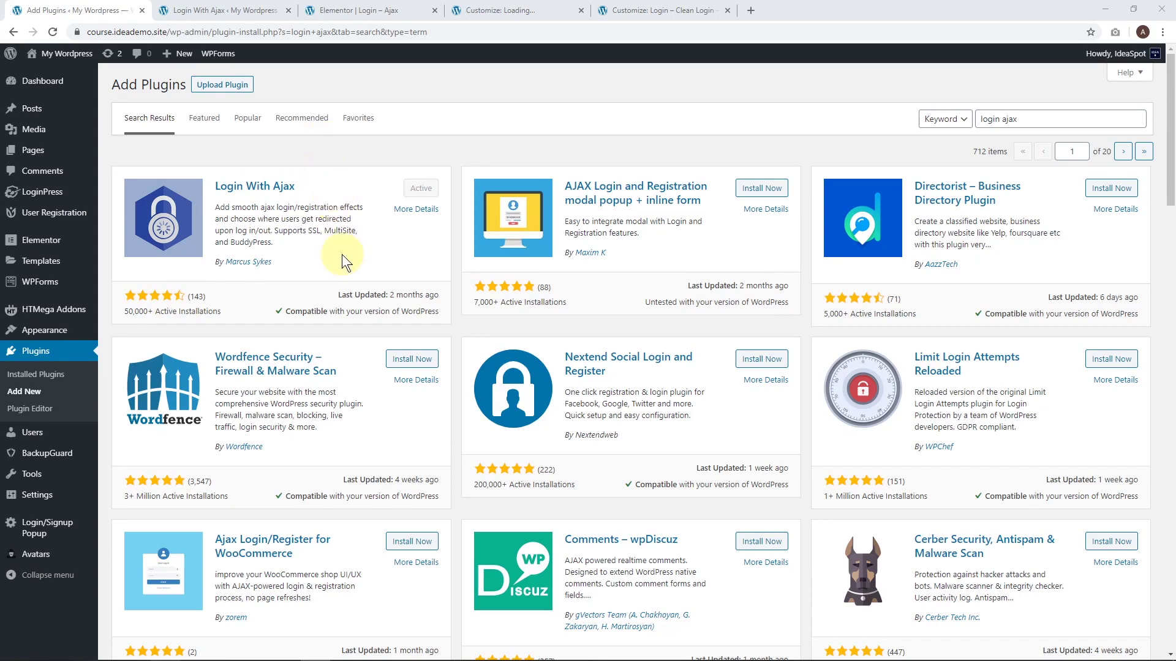
# - Open Settings > Login With Ajax and scroll through its redirection and notification options
pyautogui.moveTo(37, 495)
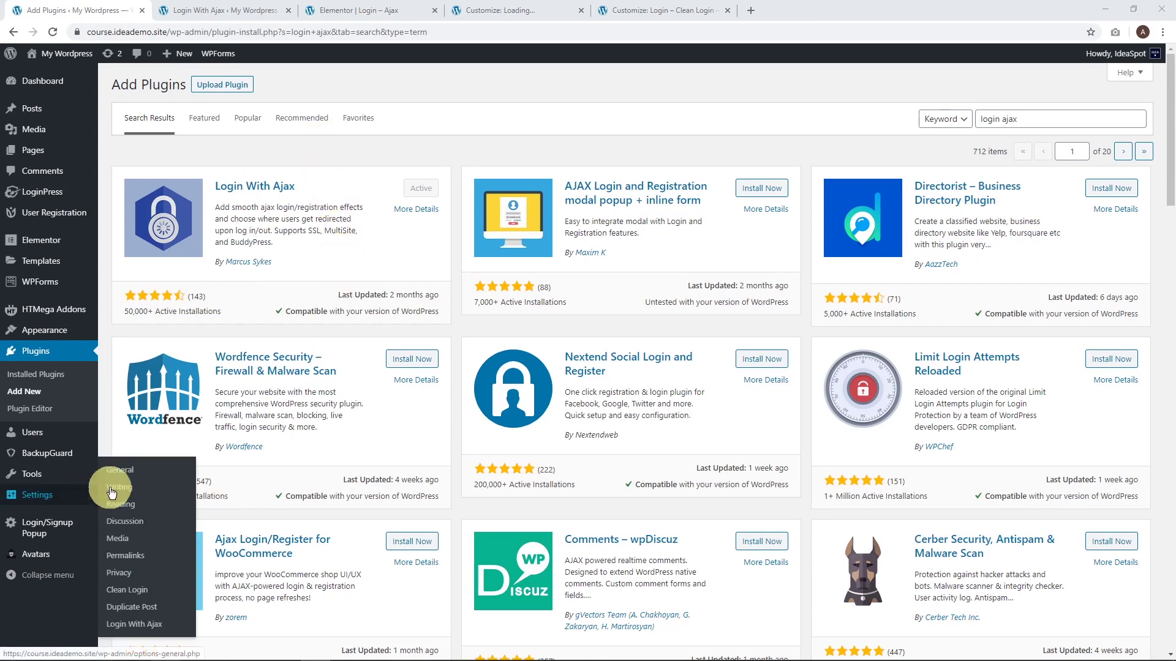
pyautogui.click(141, 625)
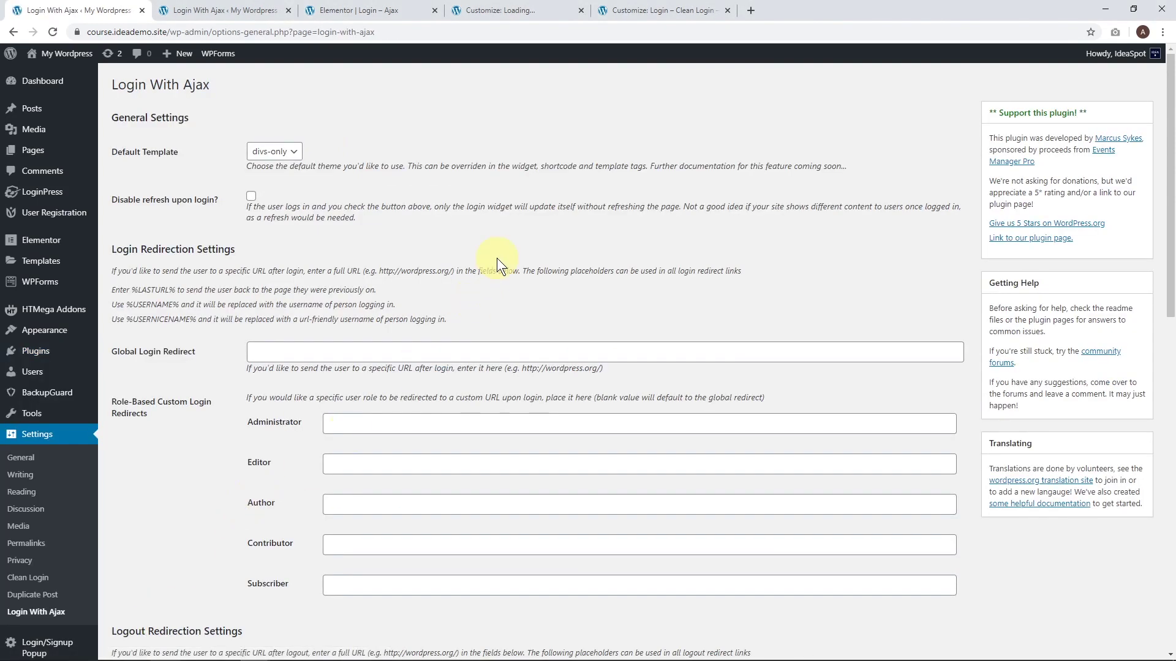
pyautogui.scroll(-4, 206, 362)
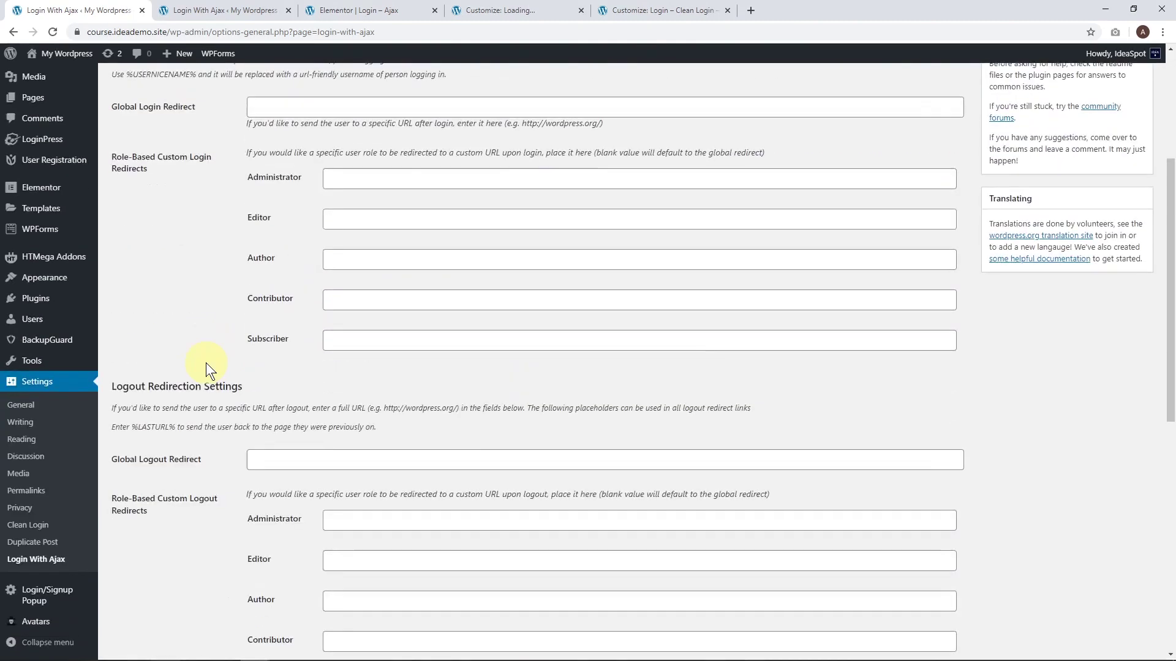
pyautogui.scroll(3, 218, 331)
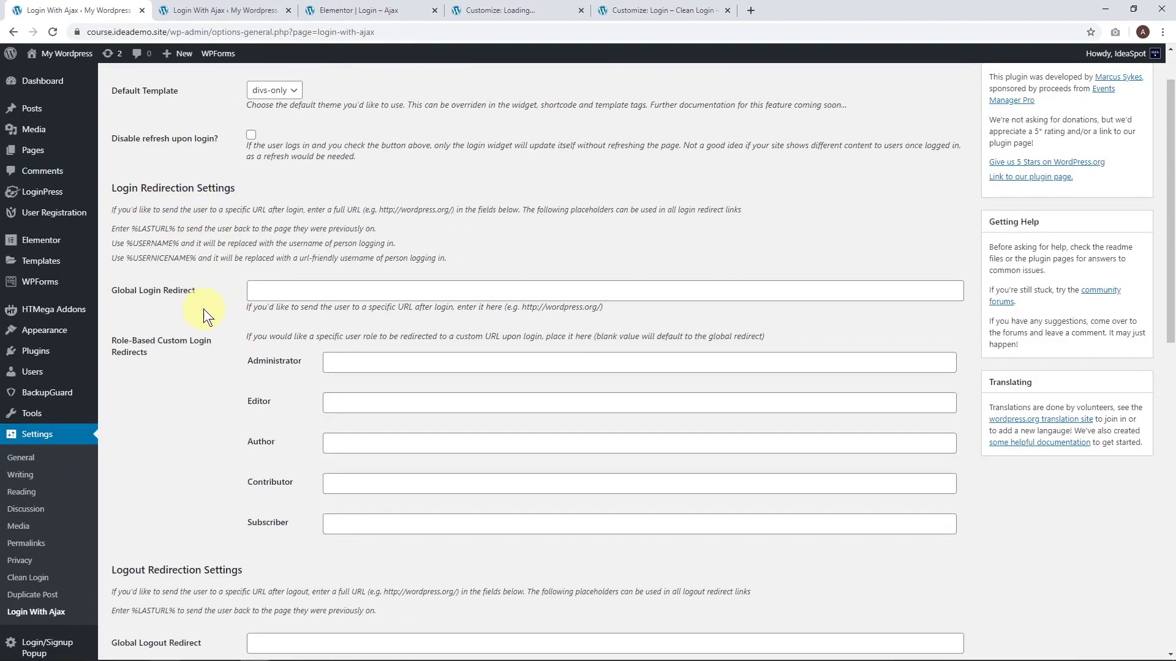
pyautogui.scroll(-4, 186, 318)
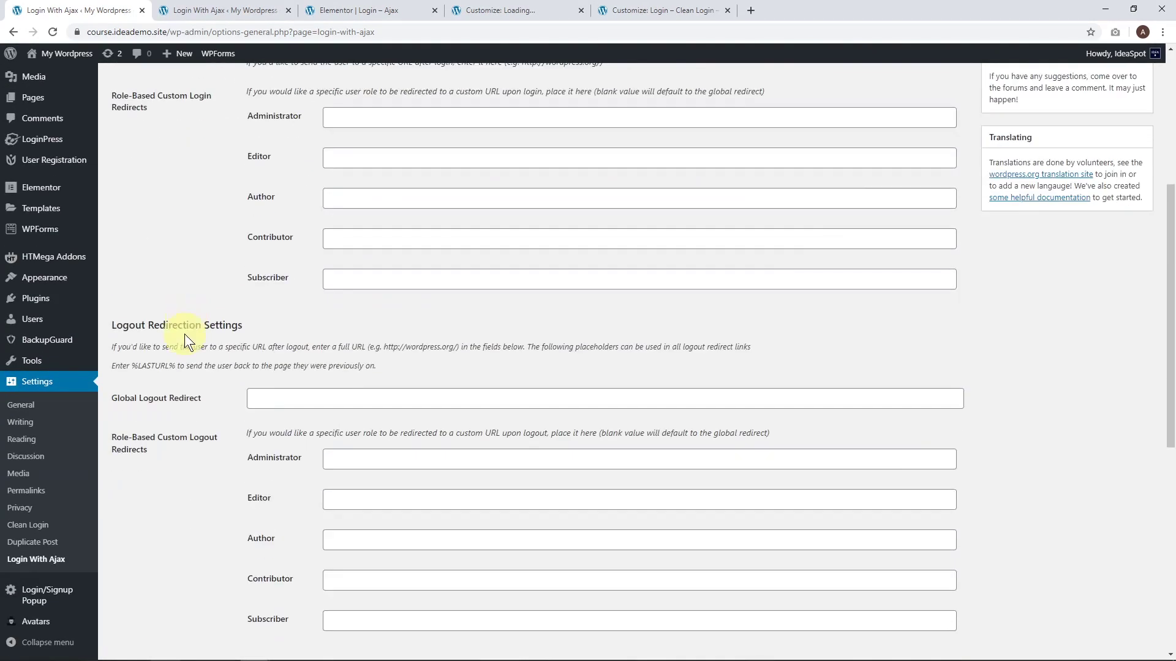
pyautogui.scroll(-3, 362, 394)
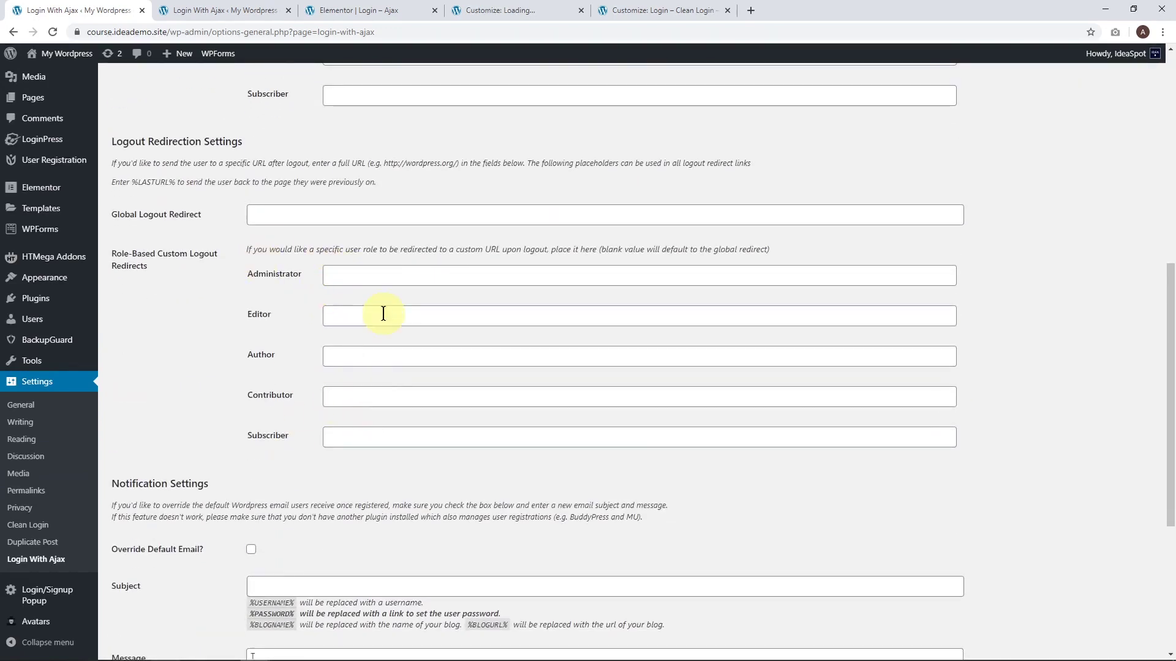
pyautogui.scroll(-1, 340, 294)
pyautogui.scroll(-3, 339, 294)
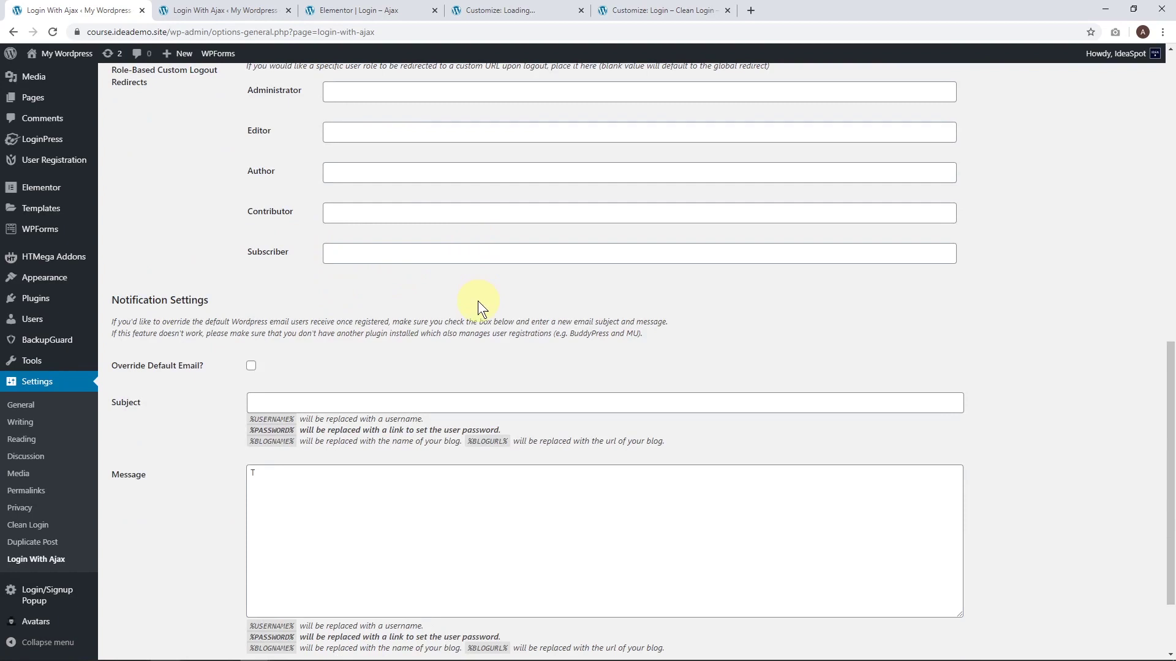
pyautogui.scroll(-1, 612, 269)
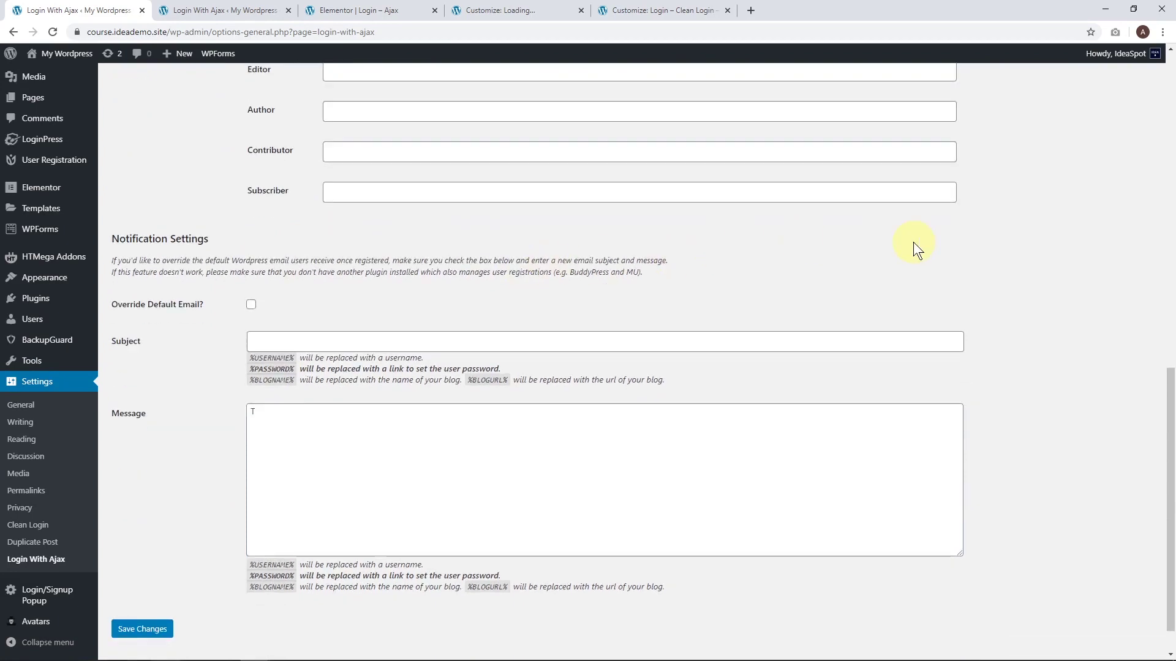
pyautogui.scroll(4, 789, 299)
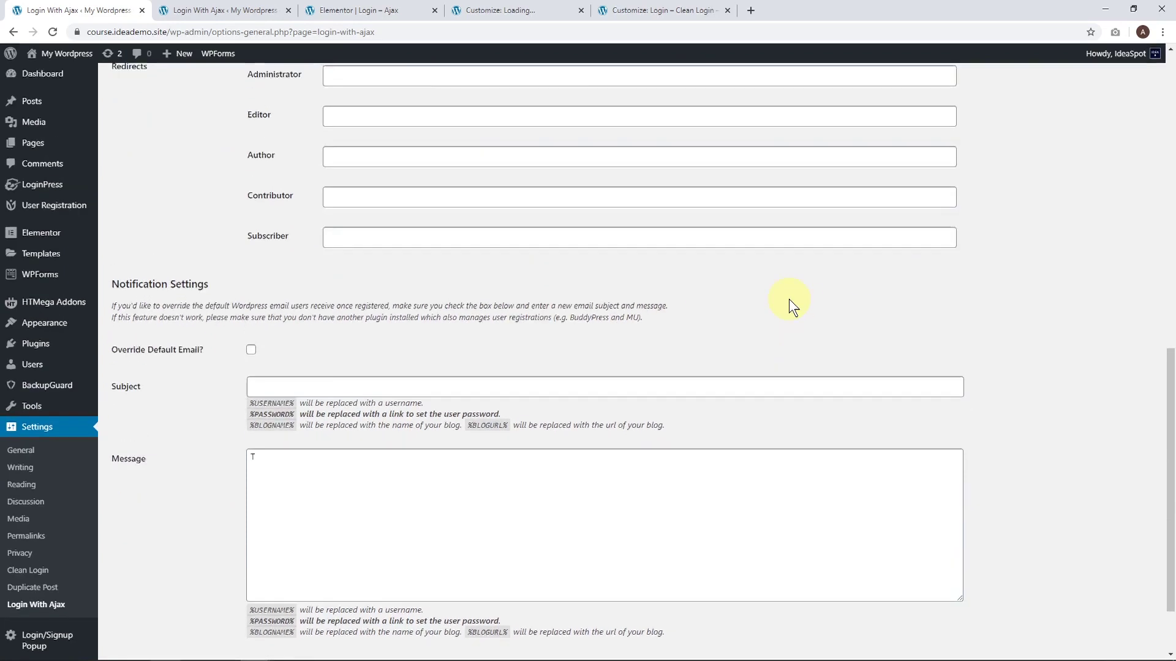
pyautogui.scroll(5, 475, 314)
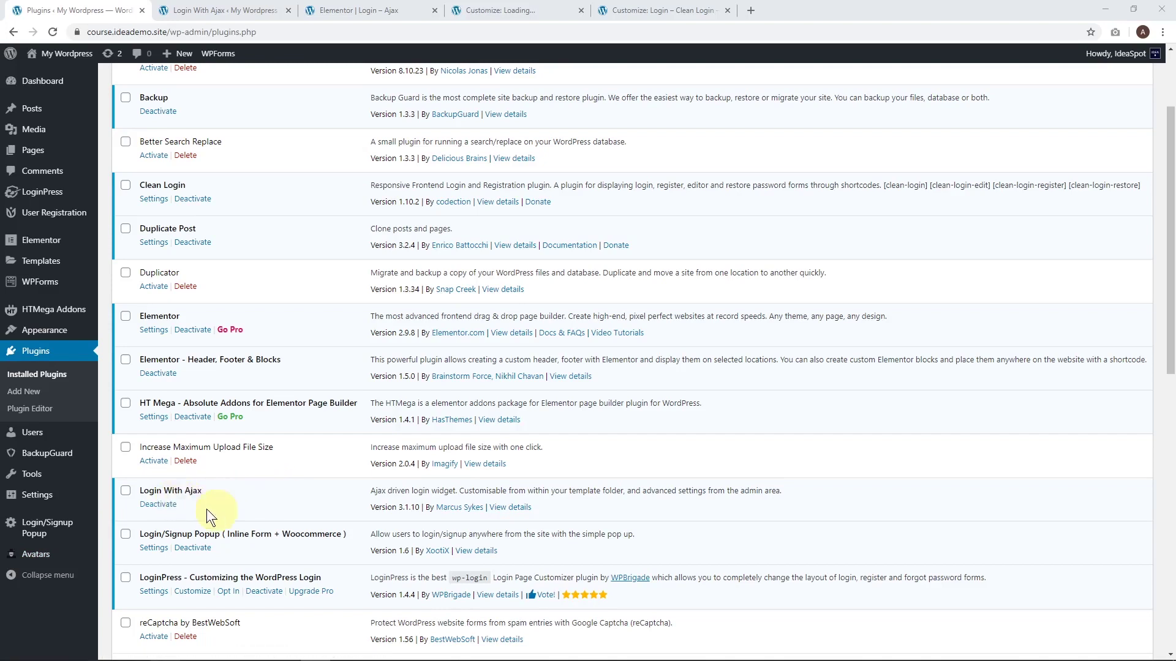
# - Open the Login With Ajax plugin details and read its Installation section
pyautogui.click(511, 510)
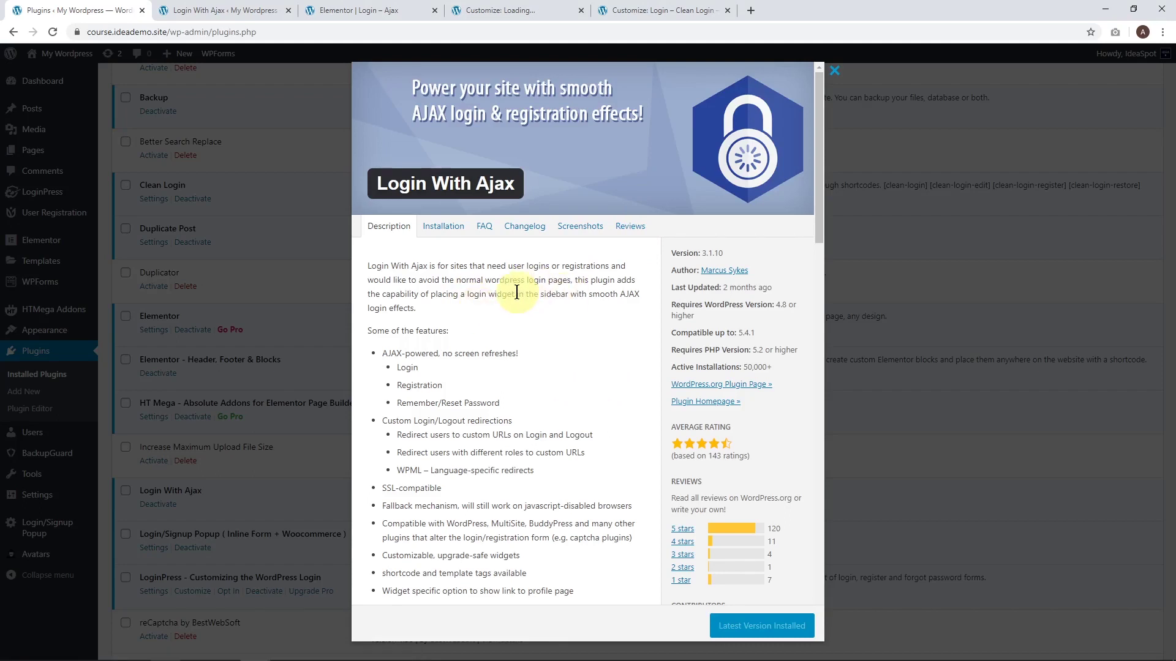
pyautogui.click(439, 229)
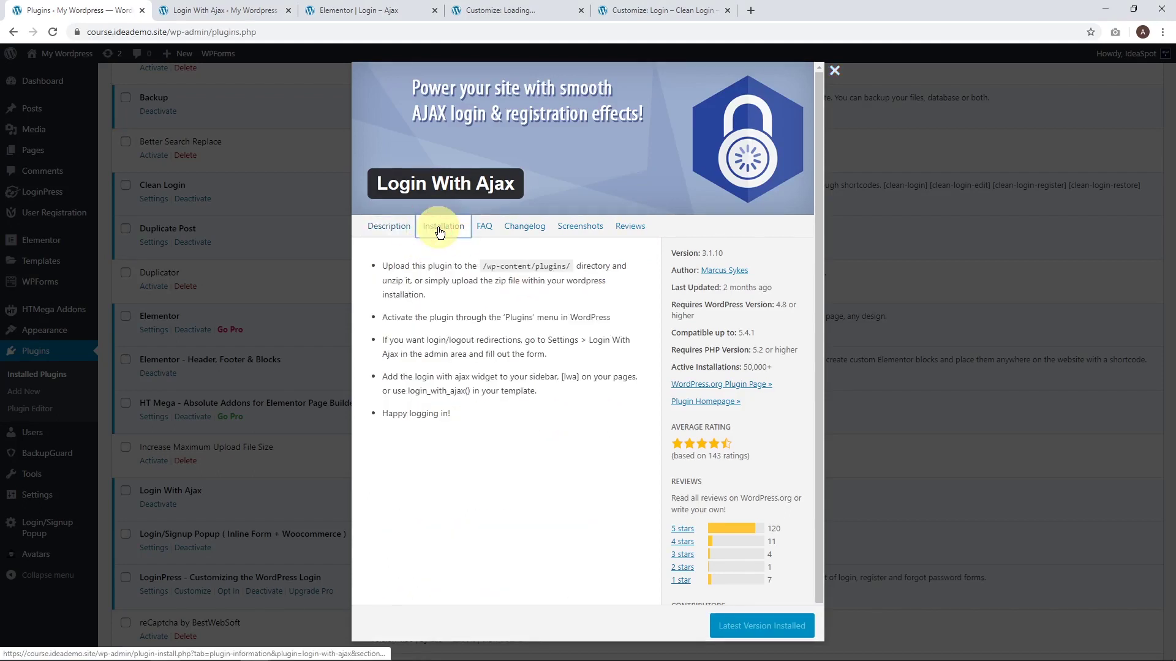
pyautogui.click(400, 222)
# - Copy the [lwa] shortcode from the plugin's Notes
pyautogui.scroll(-6, 532, 343)
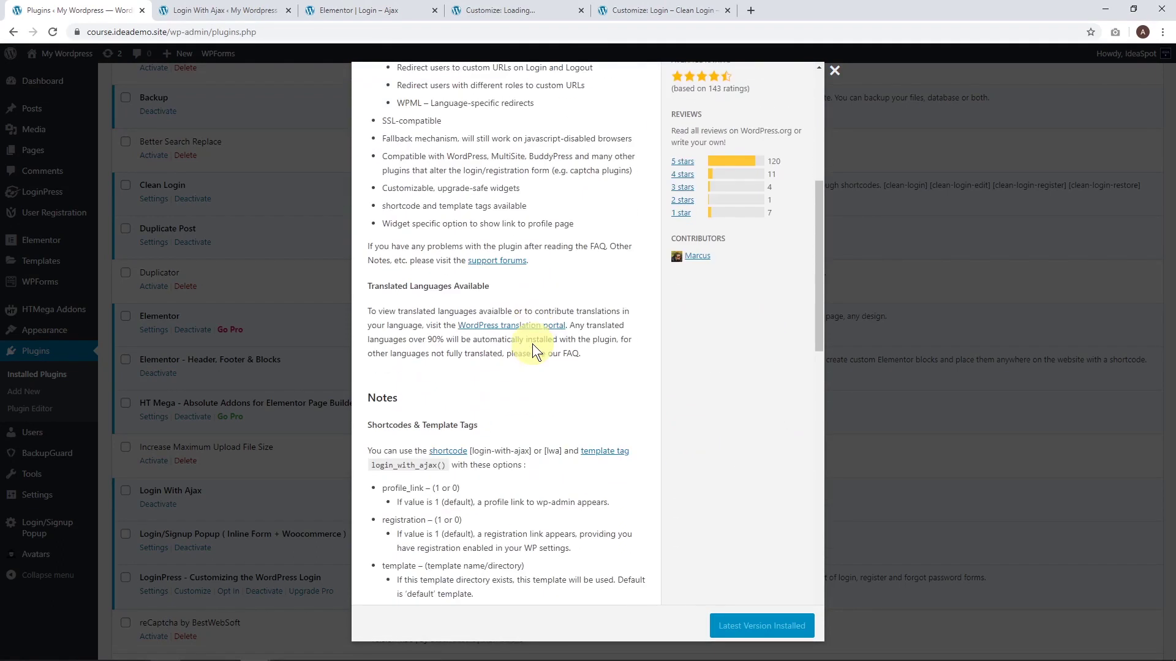
pyautogui.scroll(-2, 533, 342)
pyautogui.scroll(-2, 538, 340)
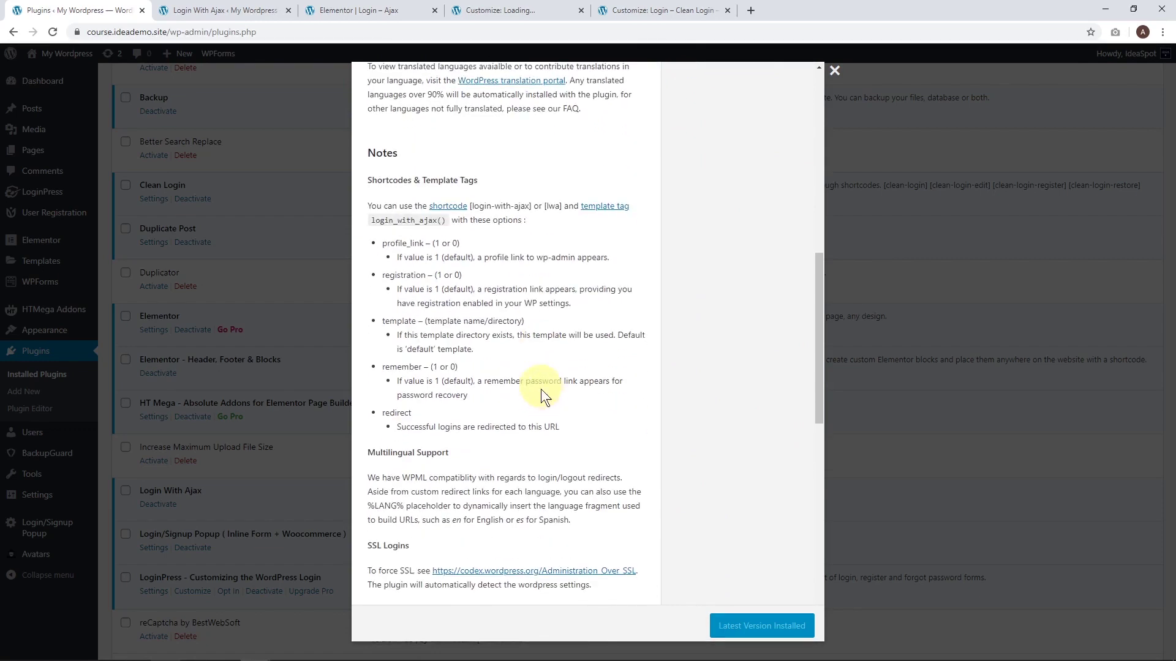
pyautogui.moveTo(561, 207); pyautogui.dragTo(543, 206)
pyautogui.rightClick(553, 206)
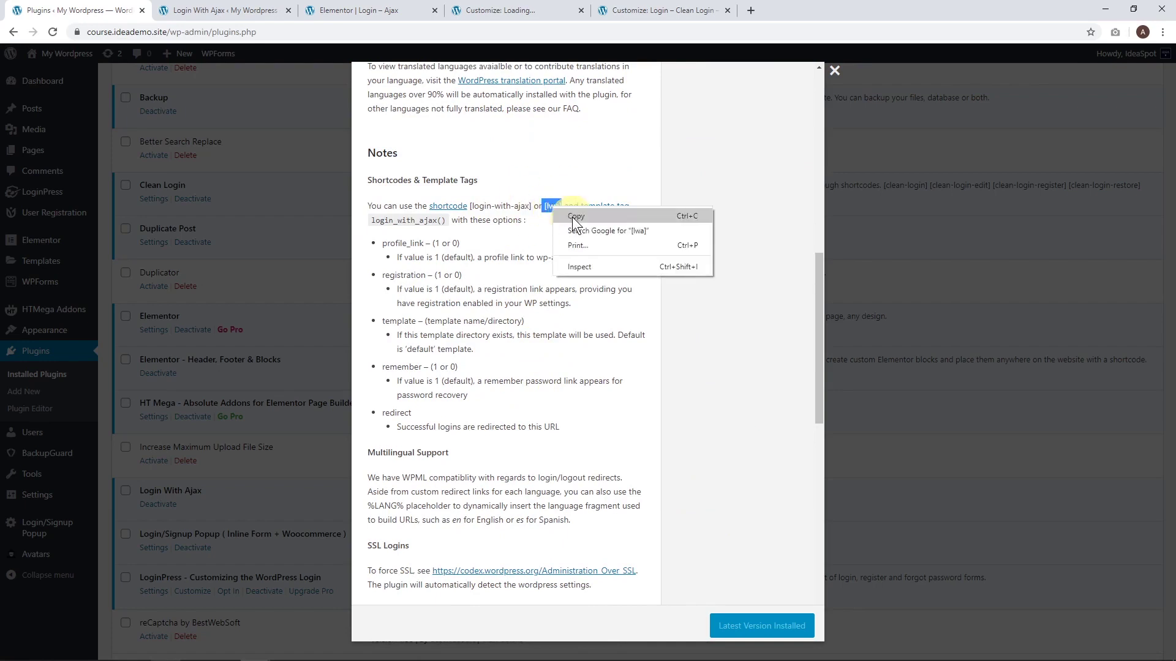
pyautogui.click(572, 217)
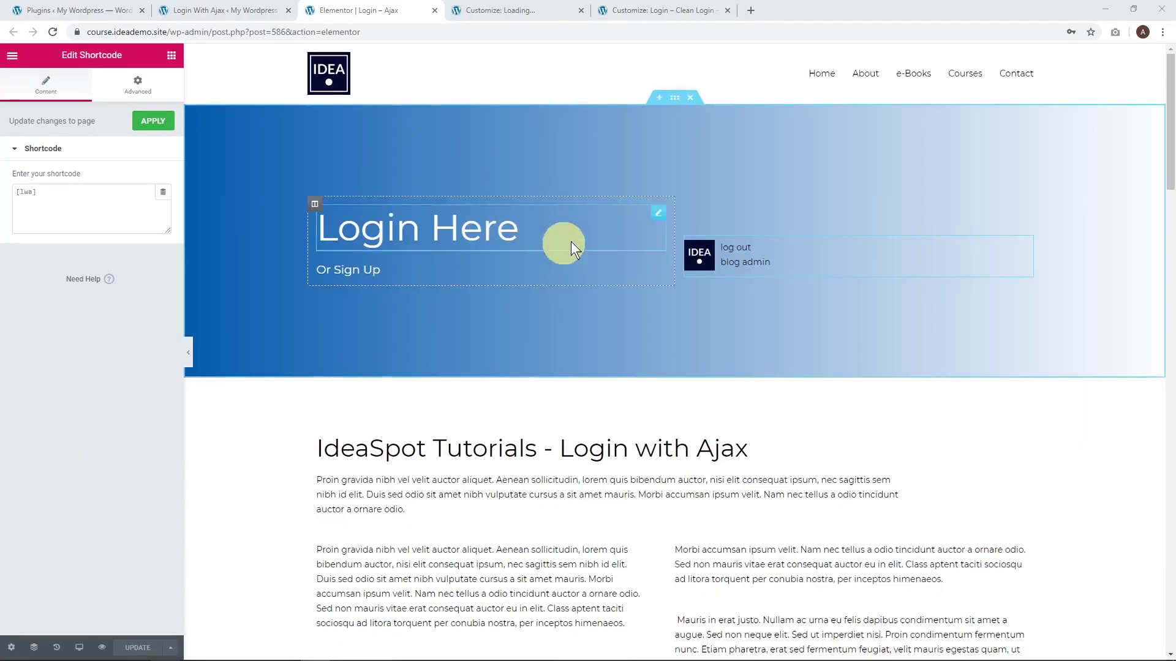
# - Add a Shortcode widget with the pasted [lwa] shortcode, then delete the duplicate login widget
pyautogui.click(171, 55)
pyautogui.click(93, 109)
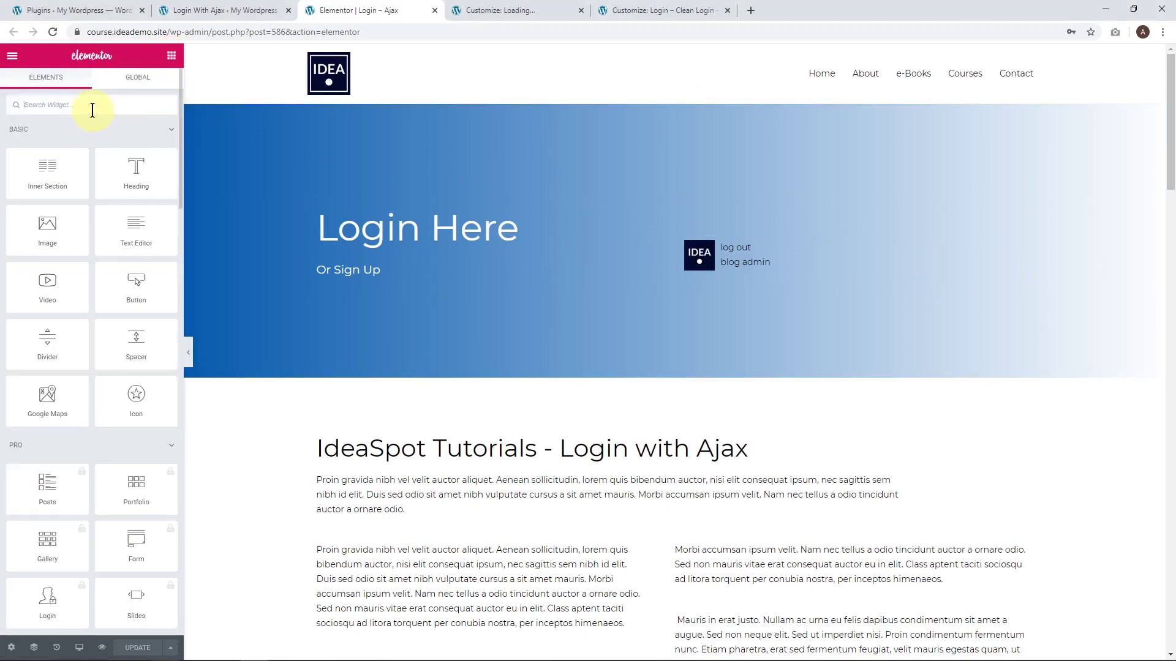
pyautogui.write('sho')
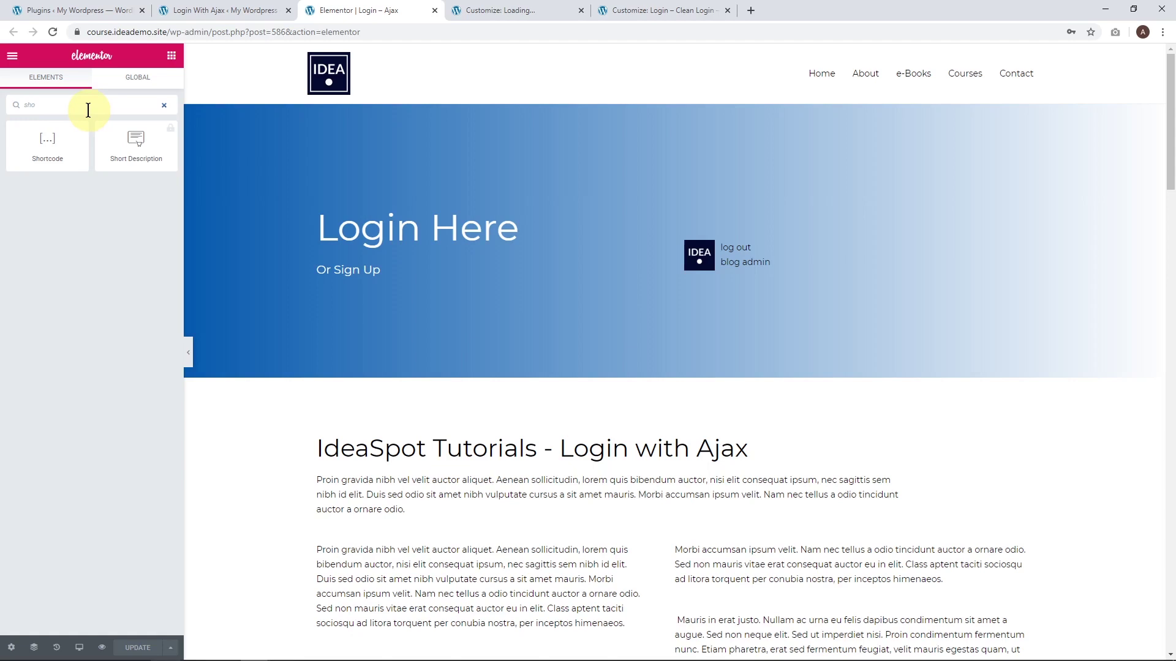
pyautogui.moveTo(47, 144); pyautogui.dragTo(738, 271)
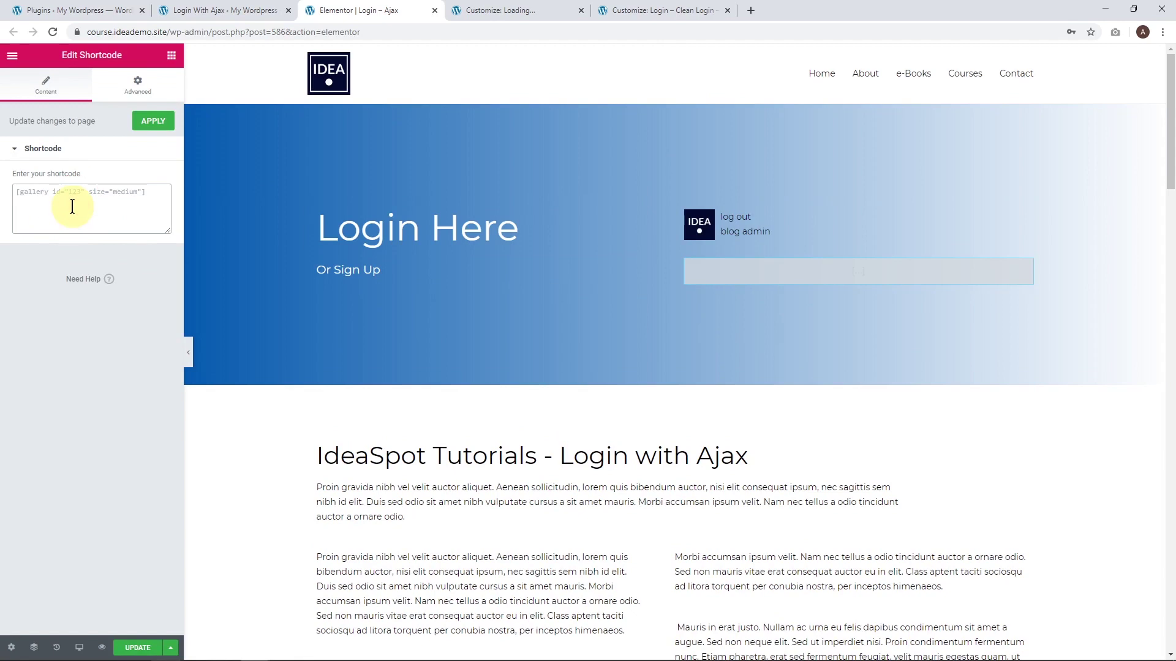
pyautogui.hotkey('ctrl', 'v')
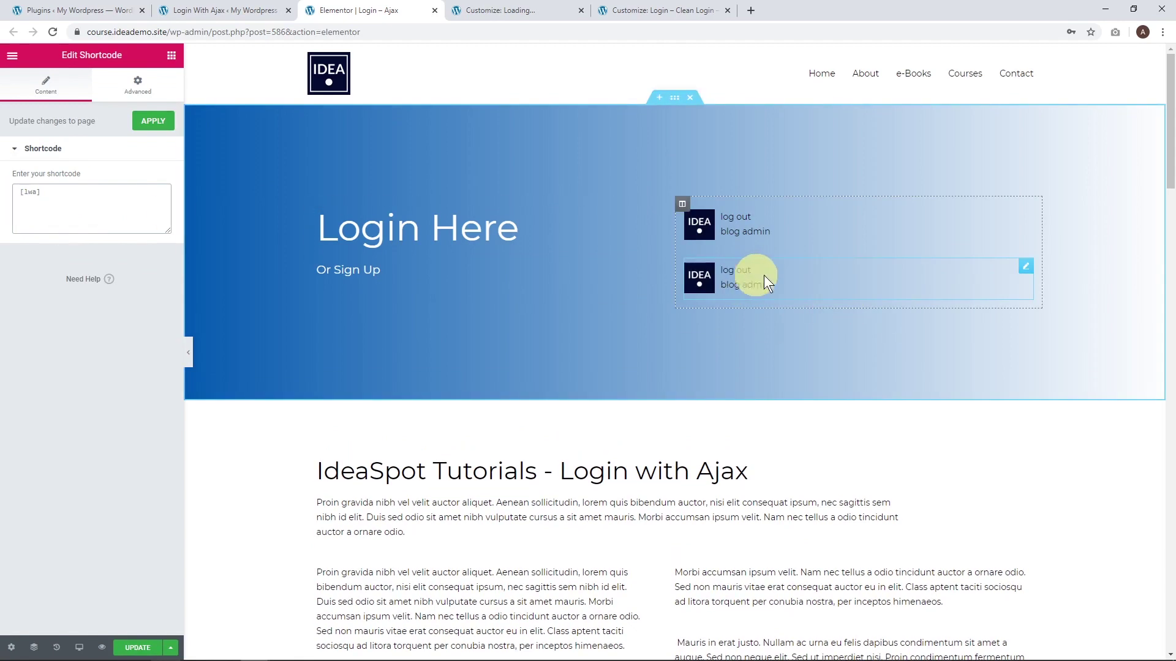
pyautogui.rightClick(1026, 270)
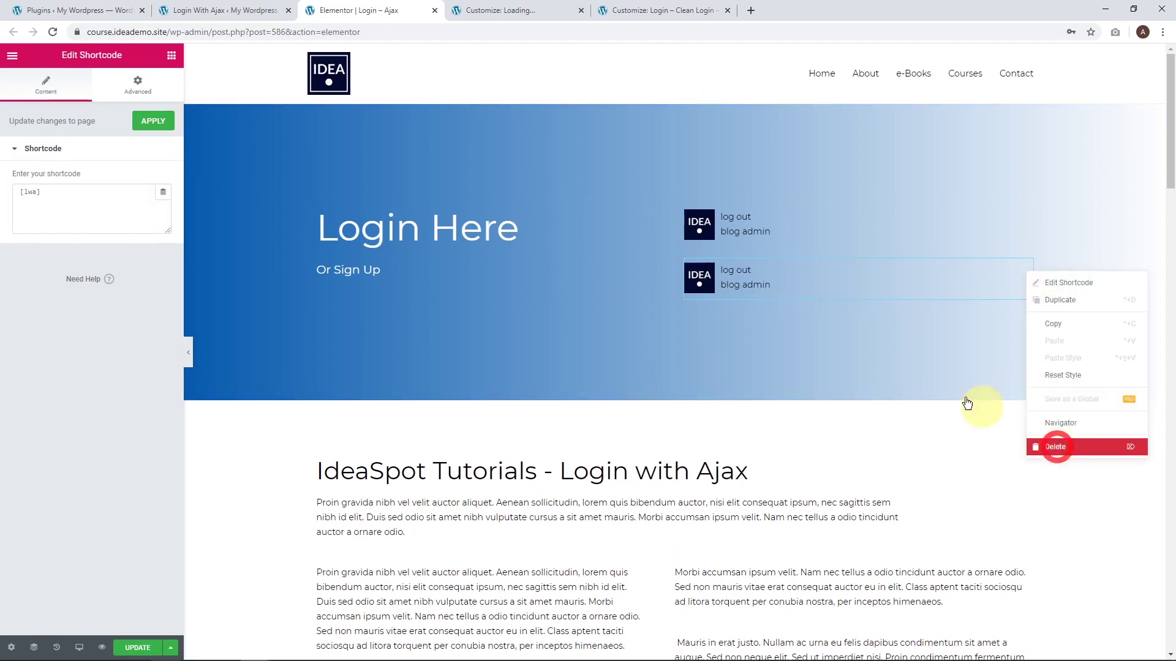
pyautogui.click(1059, 447)
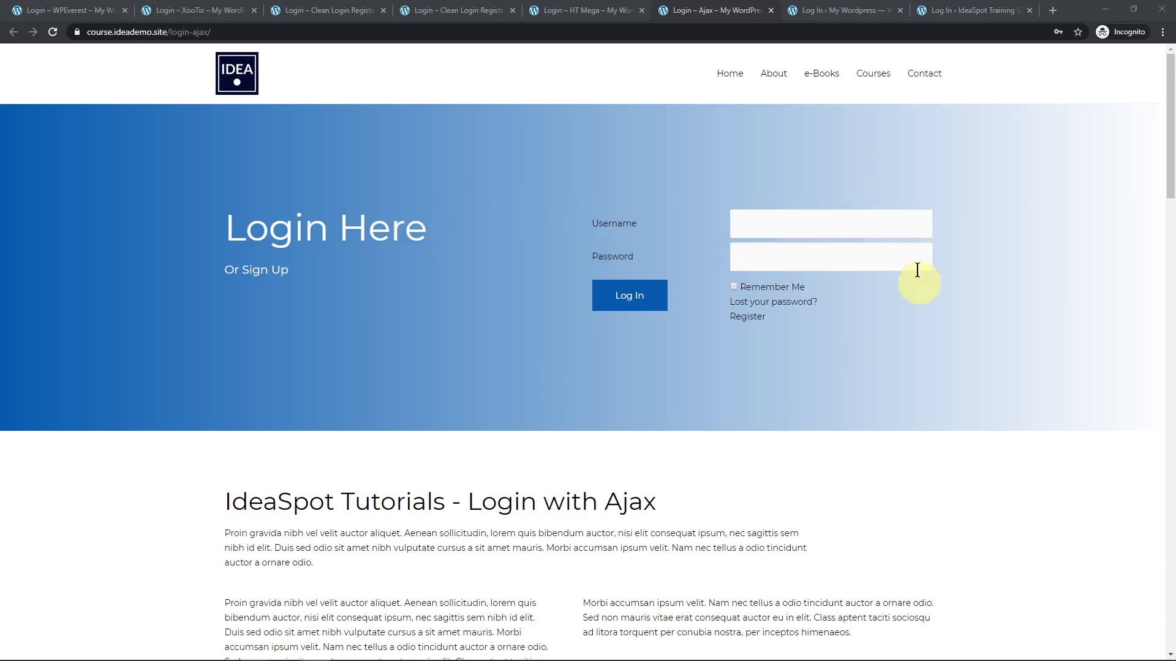
# - Open the Register popup on the live login-ajax page, then close it
pyautogui.click(751, 325)
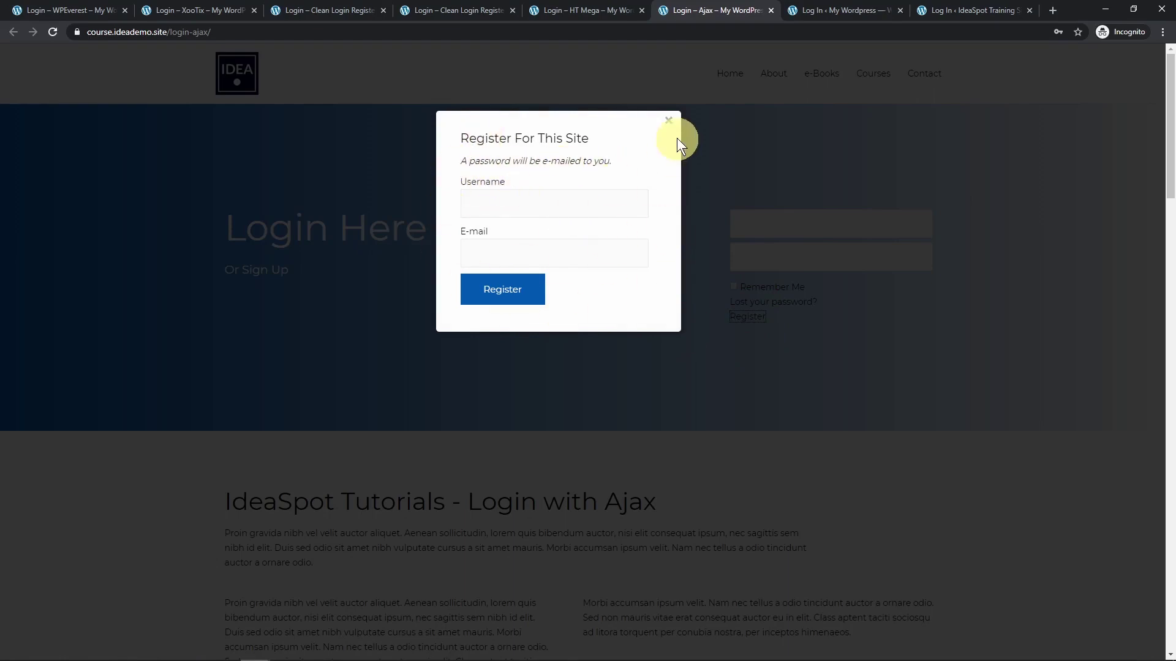
pyautogui.click(669, 122)
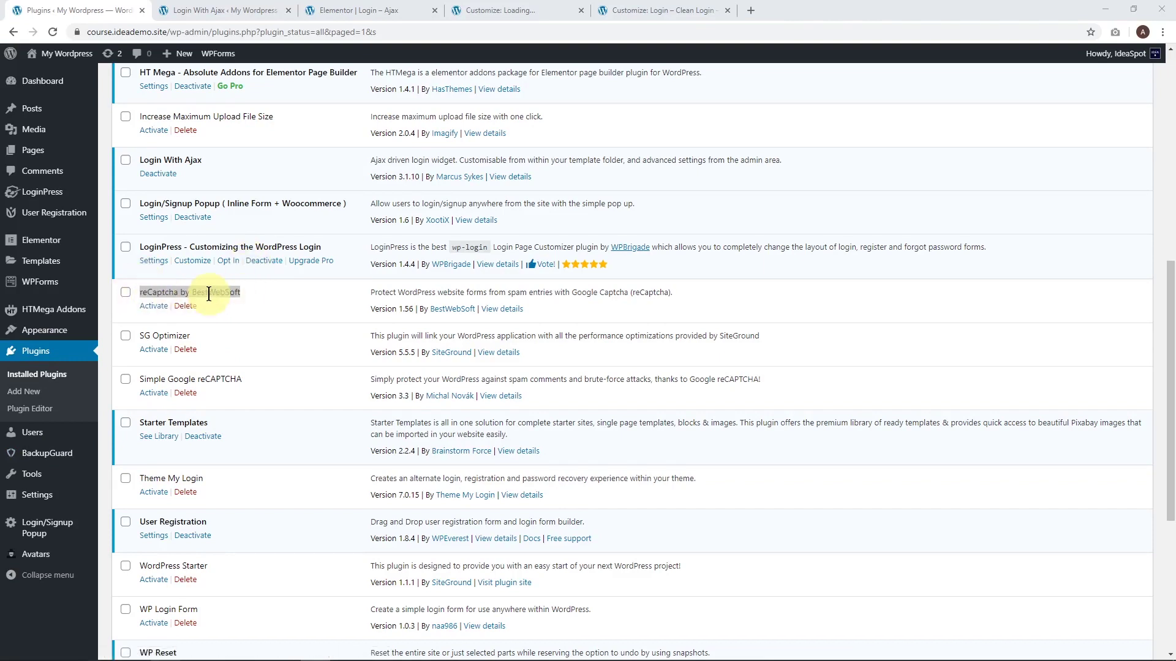
# - Activate reCaptcha by BestWebSoft in the Installed Plugins list
pyautogui.click(154, 306)
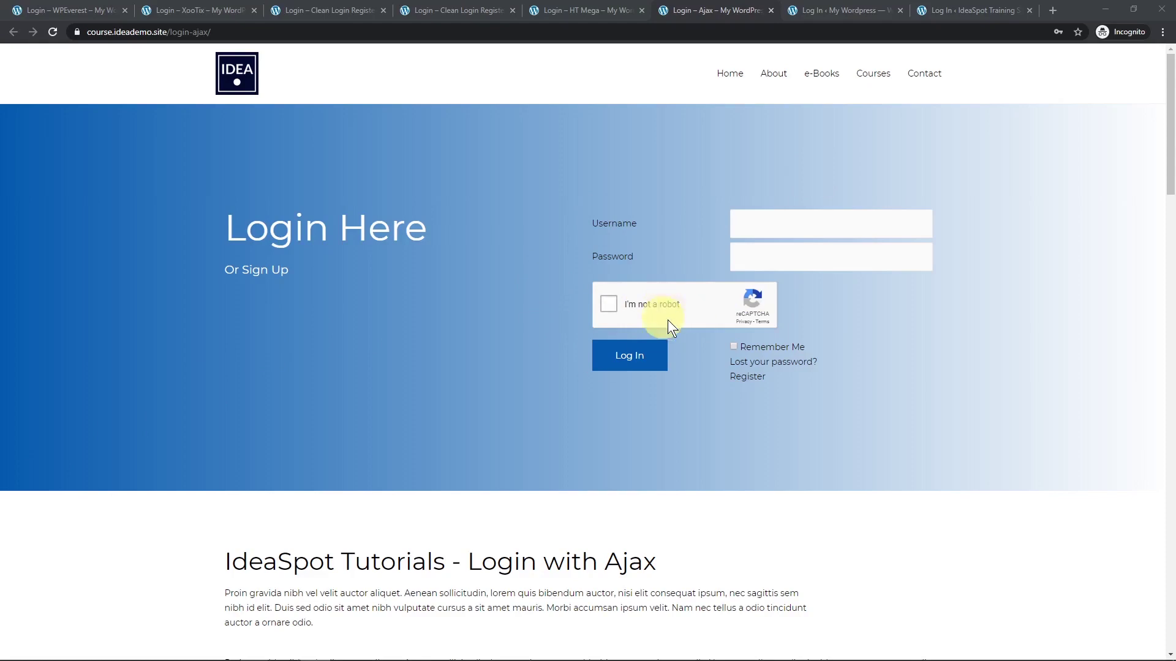
# - In the private window, open the Register popup to confirm its reCAPTCHA, then close it
pyautogui.click(741, 384)
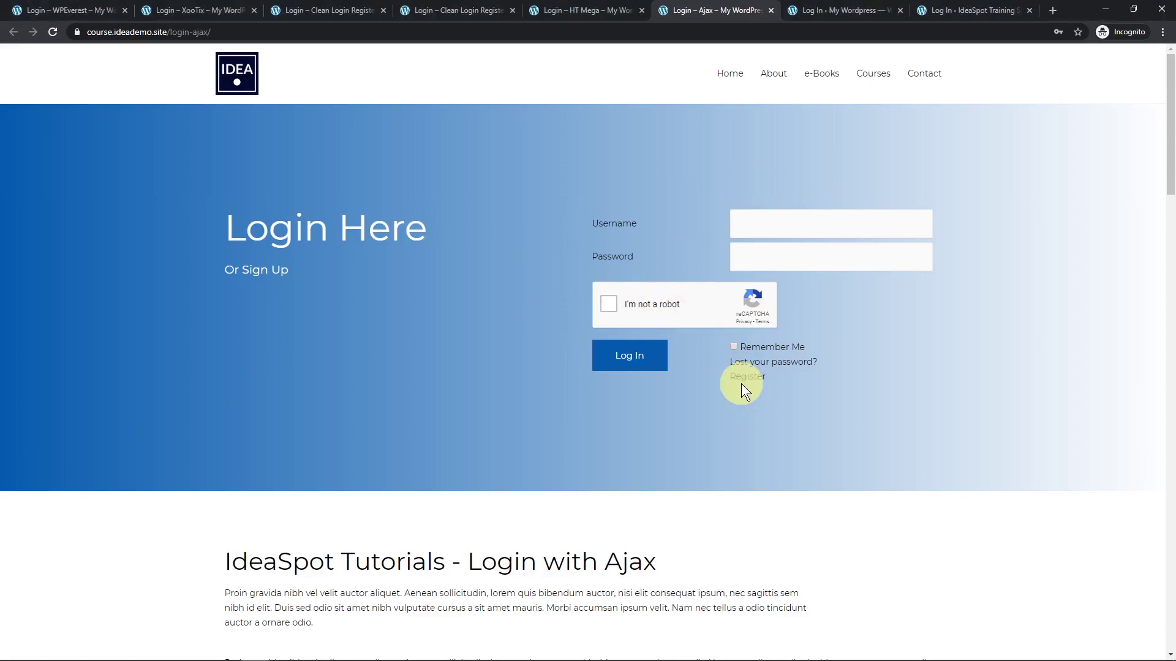
pyautogui.click(741, 384)
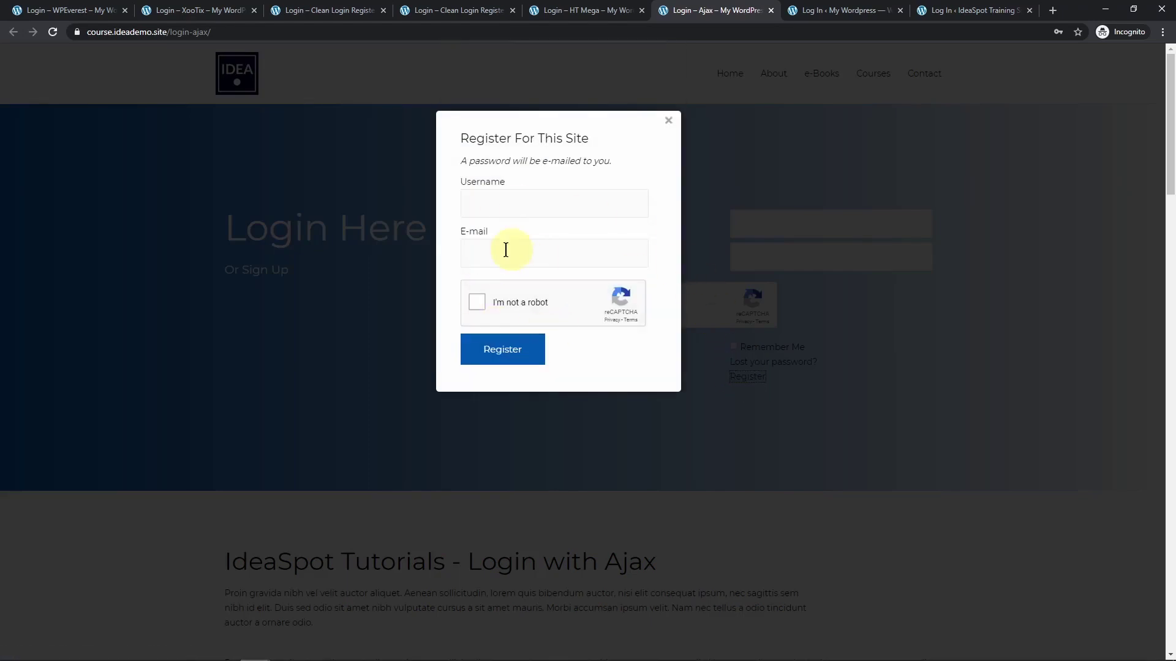
pyautogui.click(675, 120)
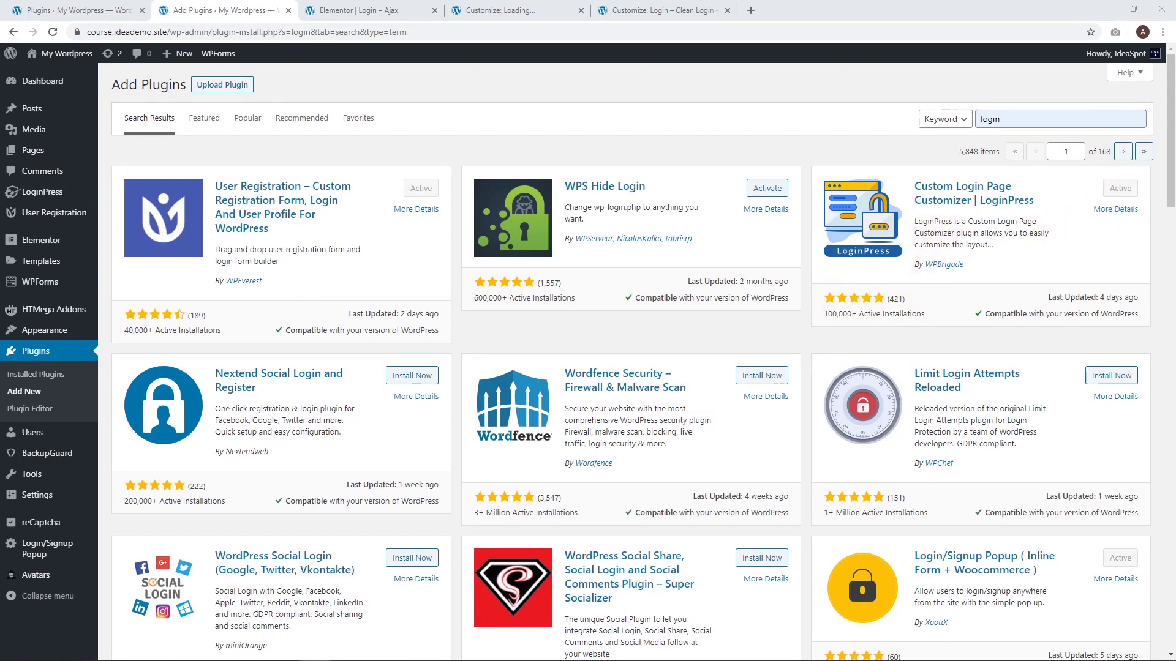
pyautogui.moveTo(55, 201)
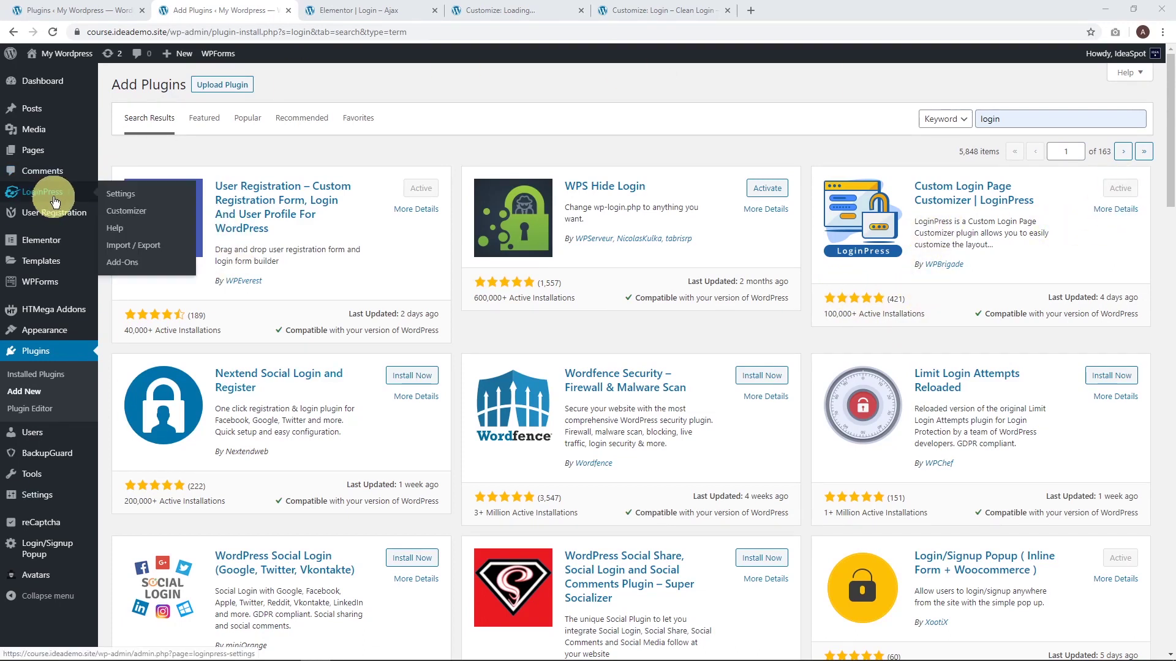
# - View LoginPress Settings and its Login Redirects tab, then bring up the LoginPress Customizer
pyautogui.click(118, 196)
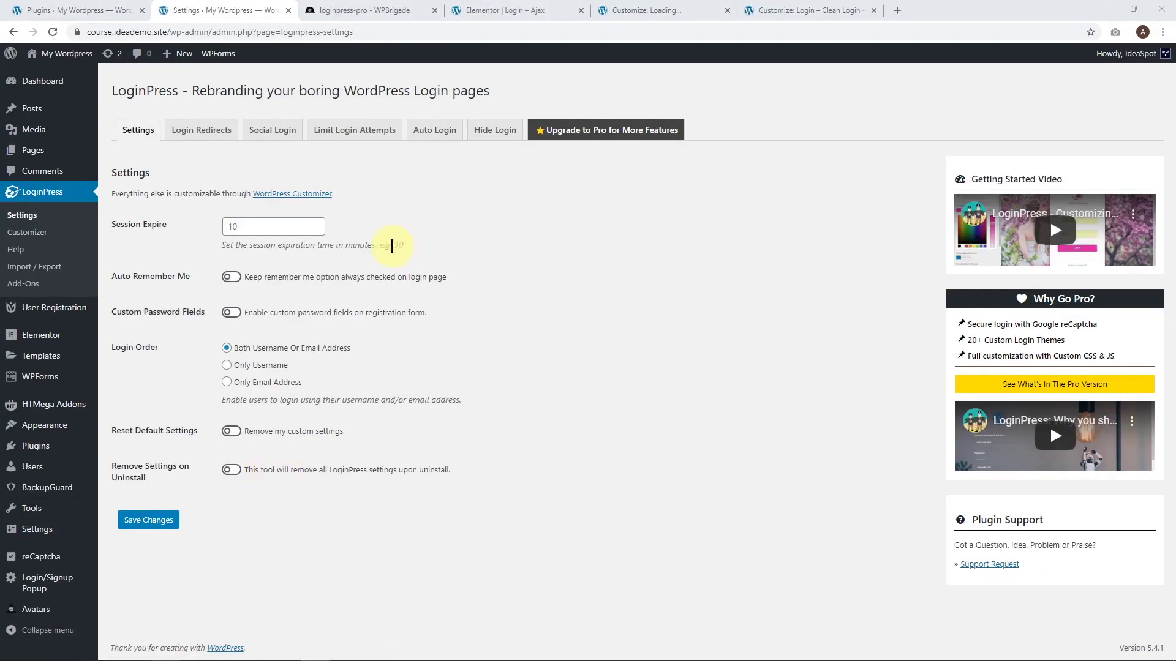
pyautogui.click(210, 135)
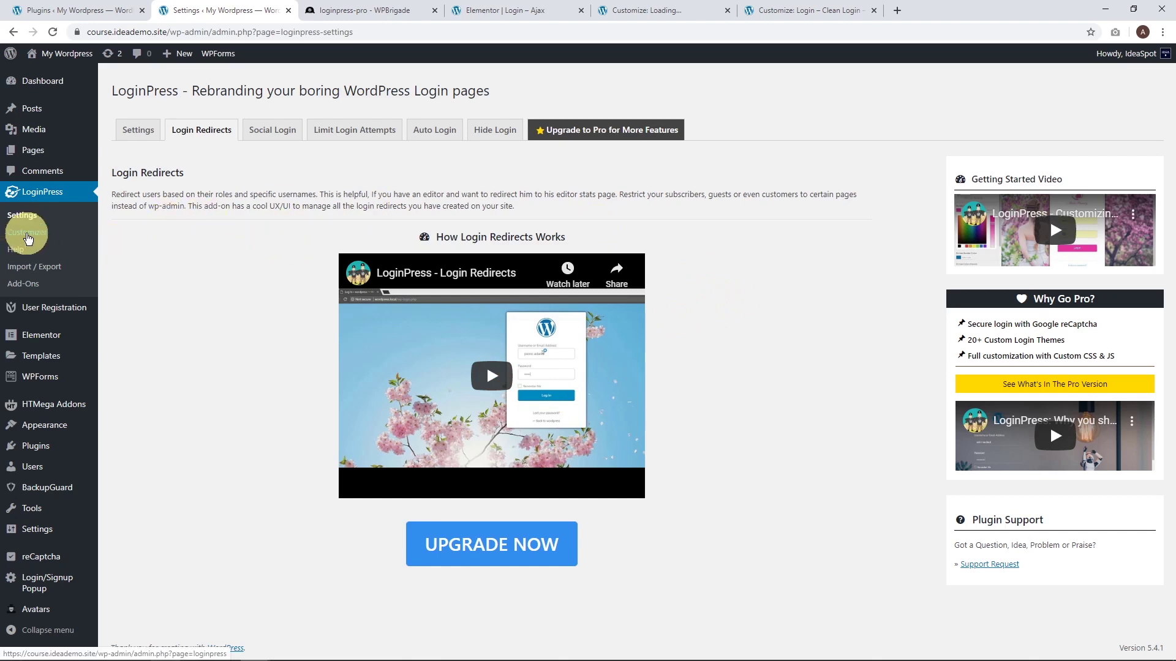
pyautogui.click(27, 238)
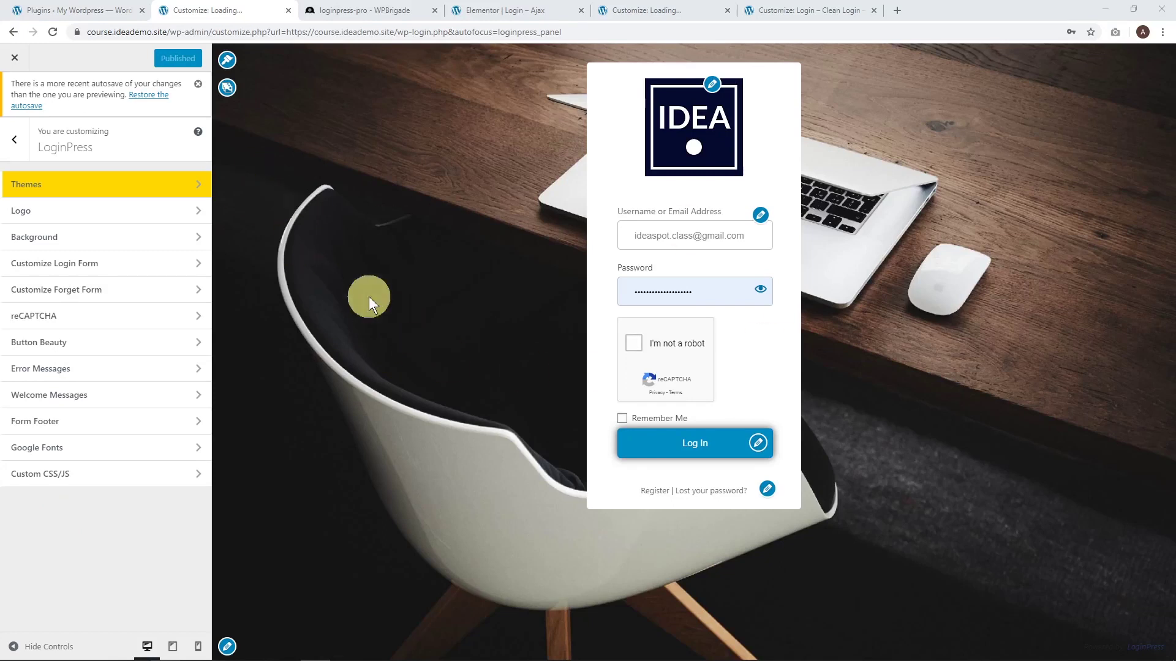
# - Replace the login page logo with the blue circular image from the Media Library
pyautogui.click(712, 85)
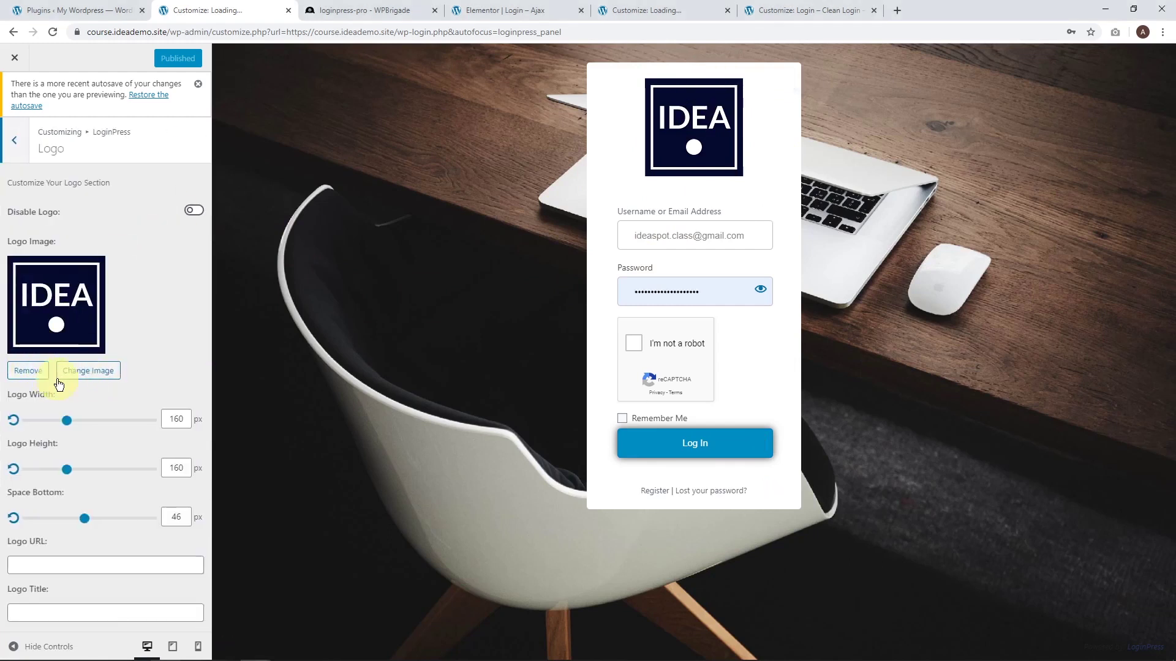
pyautogui.click(90, 371)
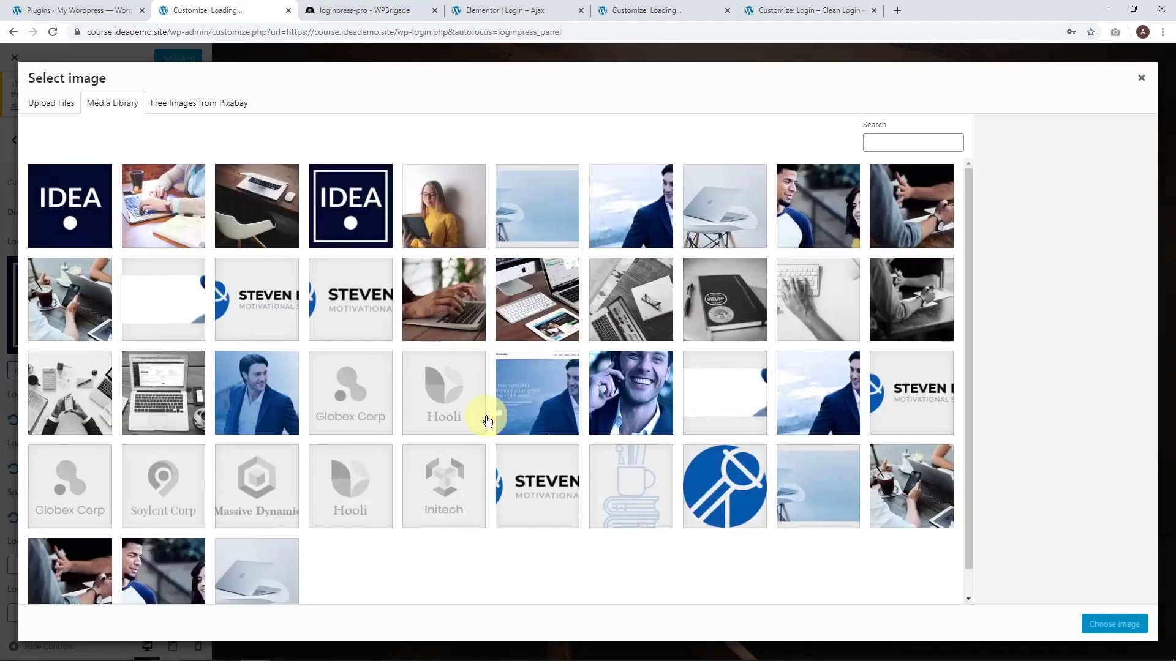
pyautogui.click(746, 482)
pyautogui.click(1113, 624)
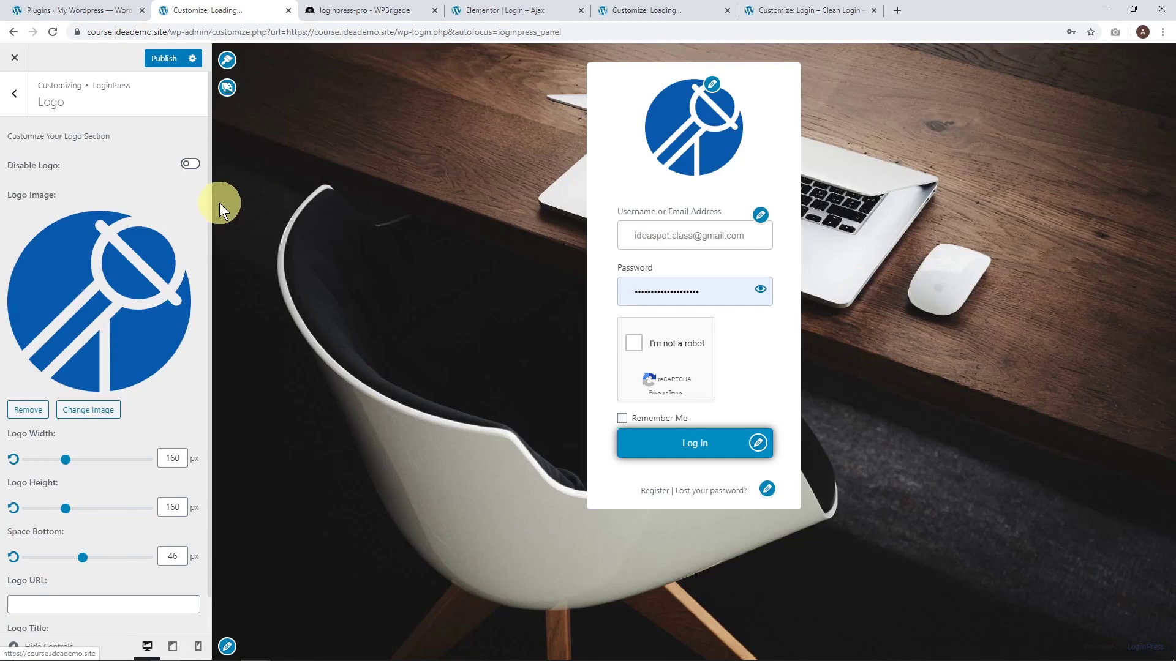
# - Set the login background to testimonials-free-img.jpg and publish the LoginPress changes
pyautogui.click(15, 94)
pyautogui.click(95, 195)
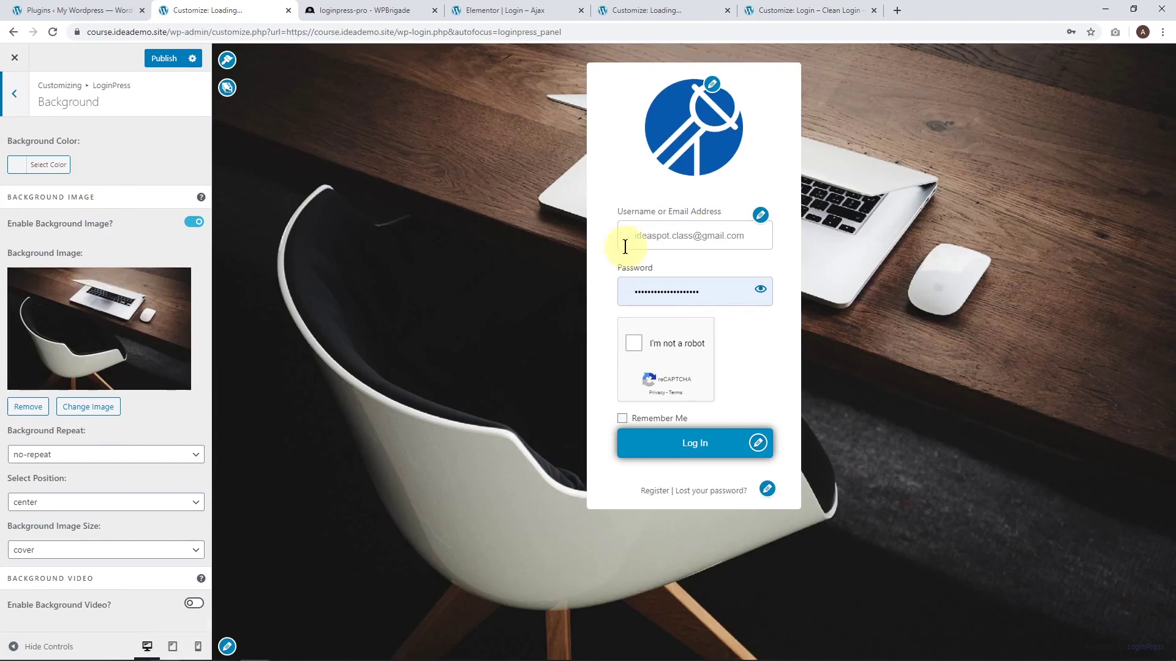
pyautogui.click(110, 417)
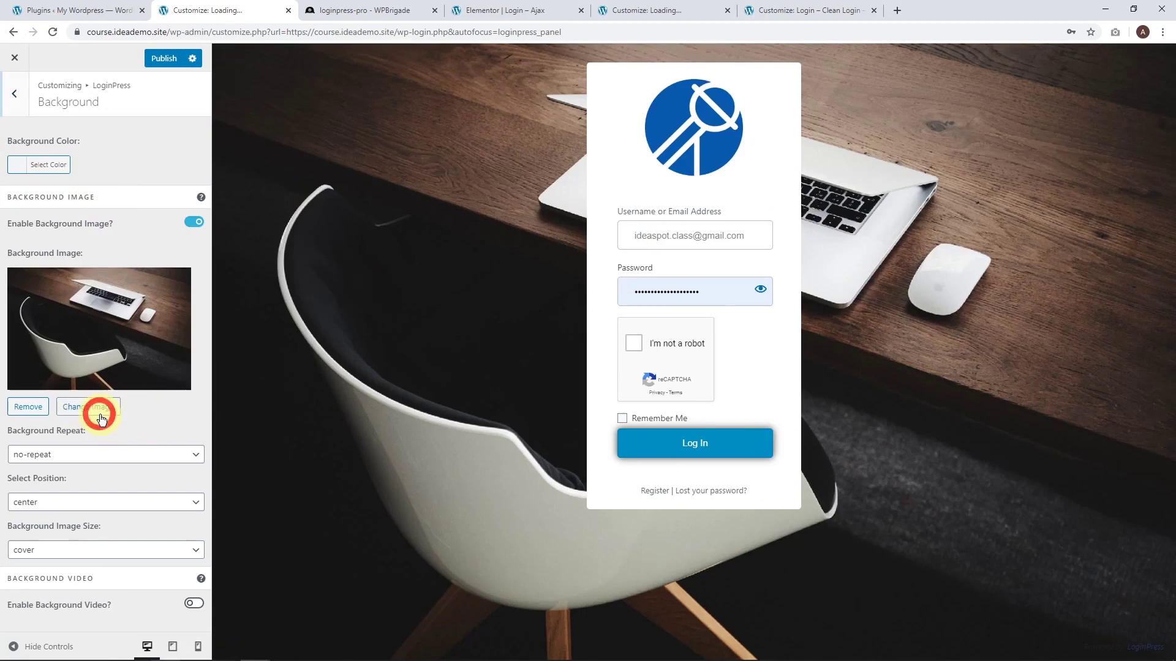
pyautogui.click(556, 221)
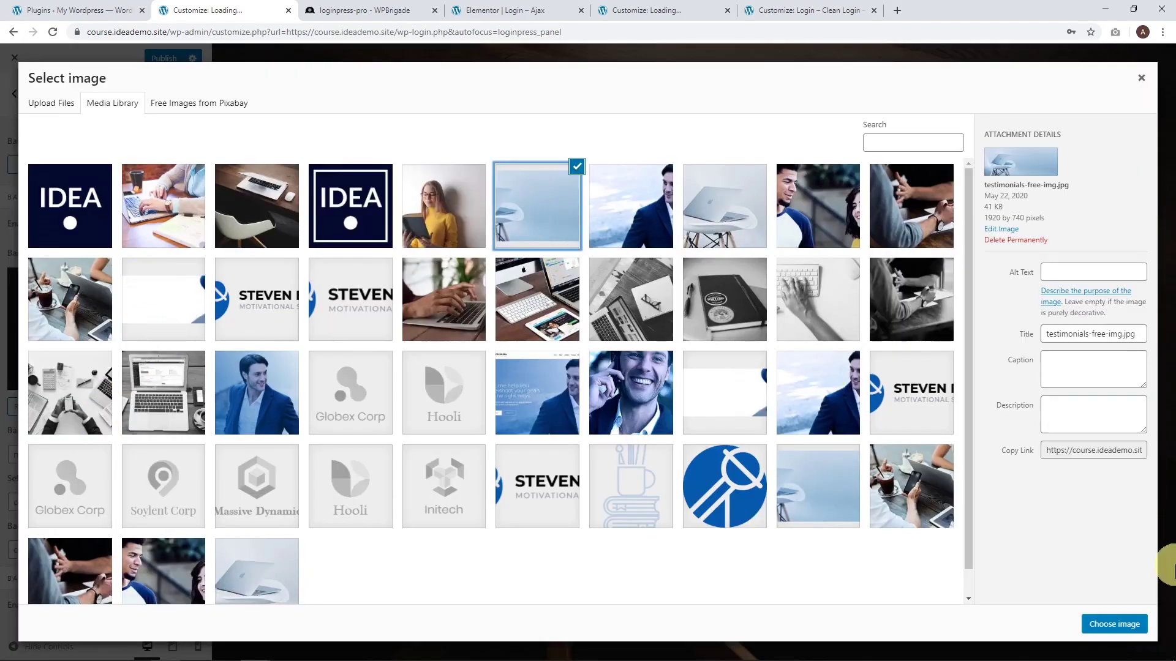
pyautogui.click(1126, 624)
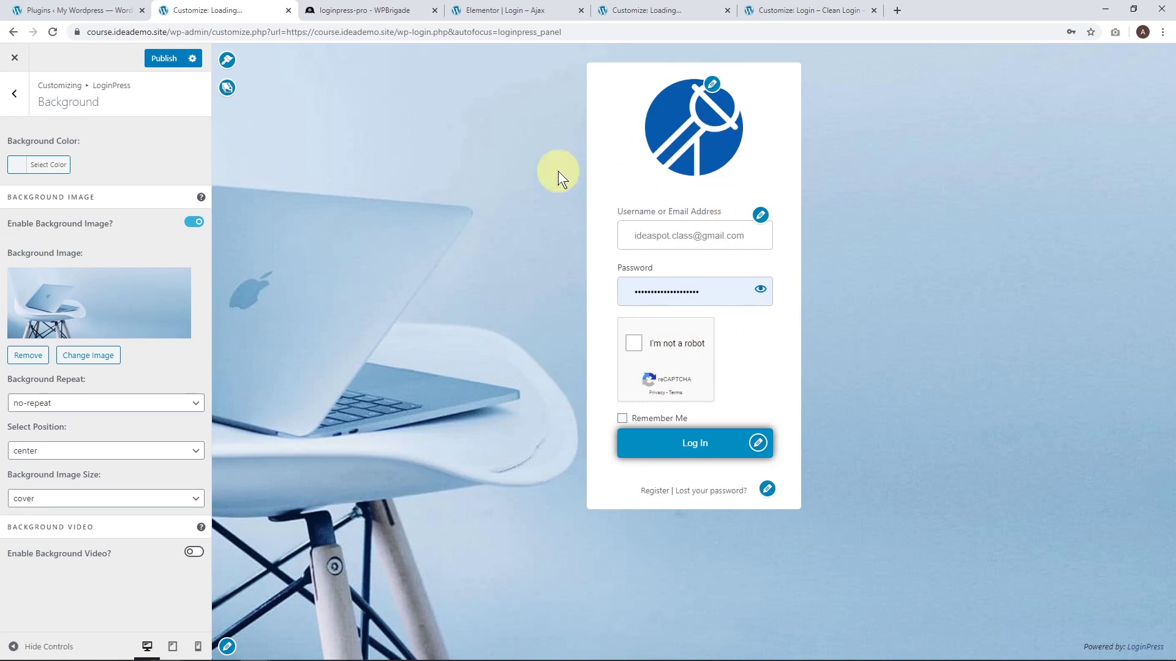
pyautogui.click(163, 58)
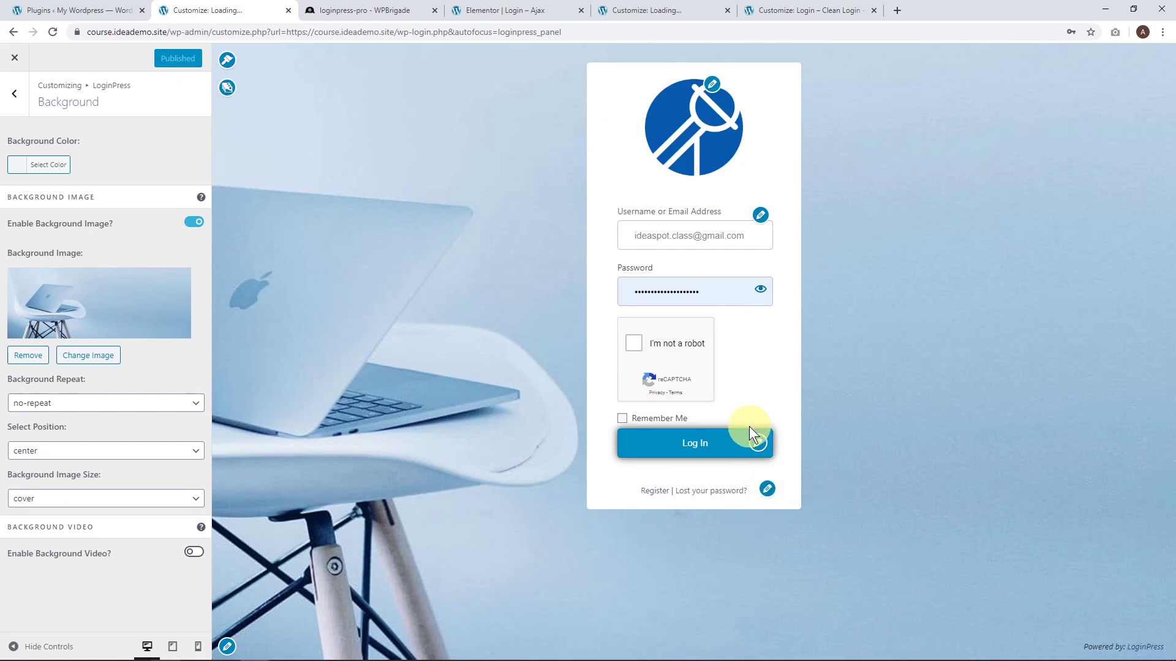
# - Look over LoginPress's login button styling options, then bring up the LoginPress Pro pricing page
pyautogui.click(21, 102)
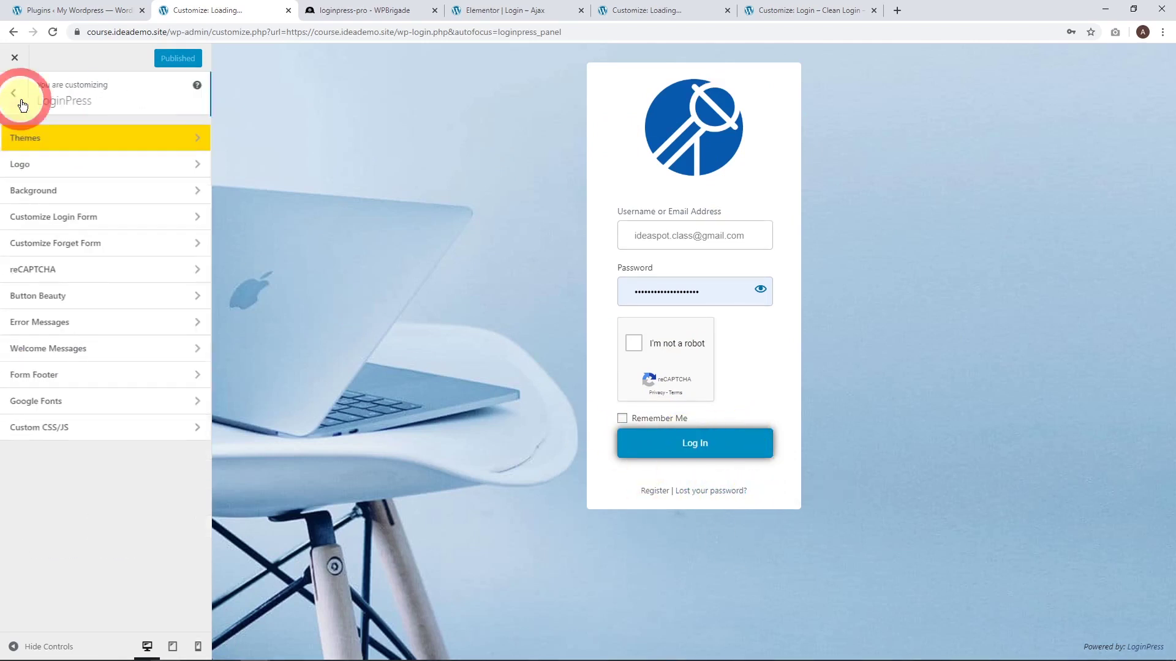
pyautogui.click(103, 299)
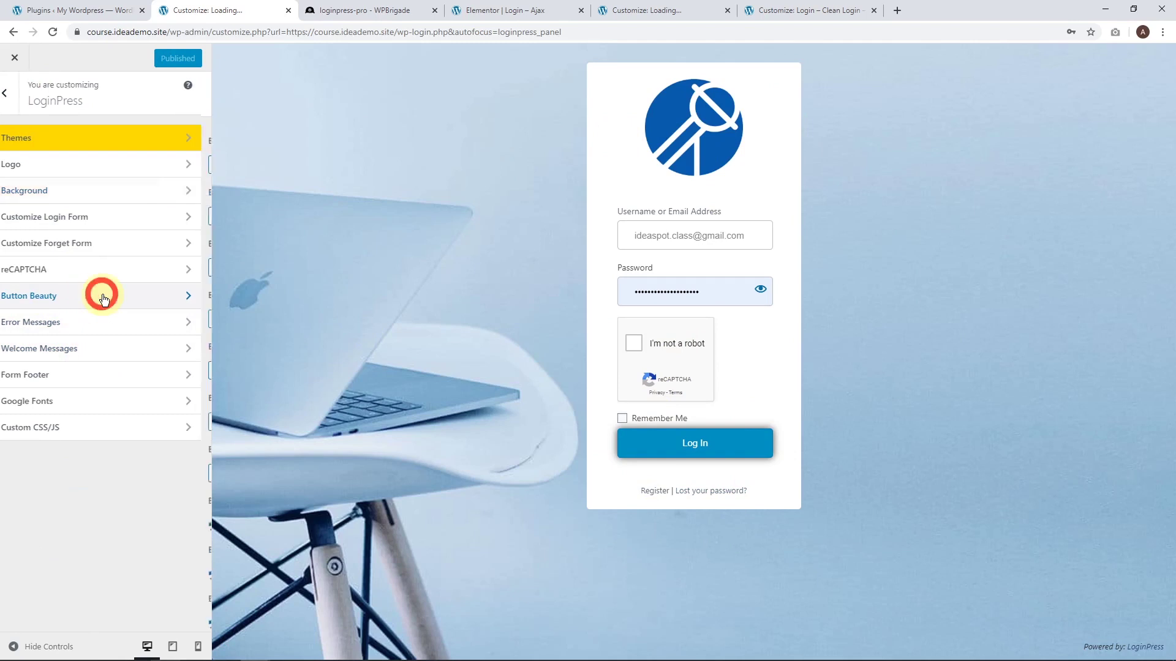
pyautogui.scroll(-4, 103, 298)
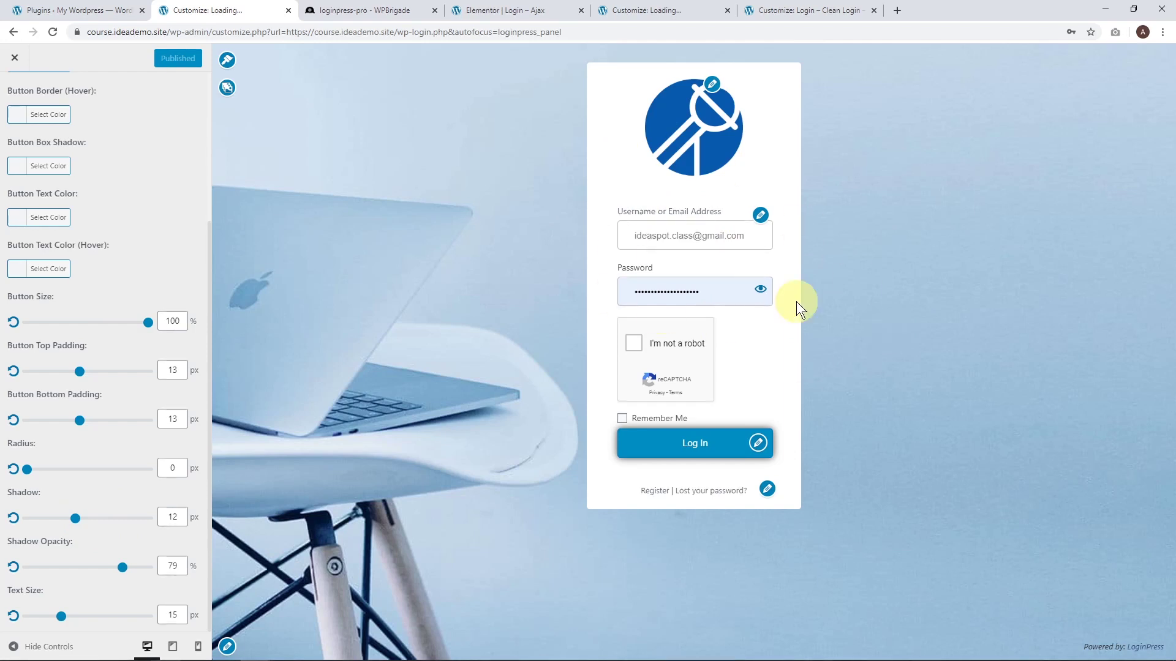
pyautogui.hotkey('ctrl', 'Tab')
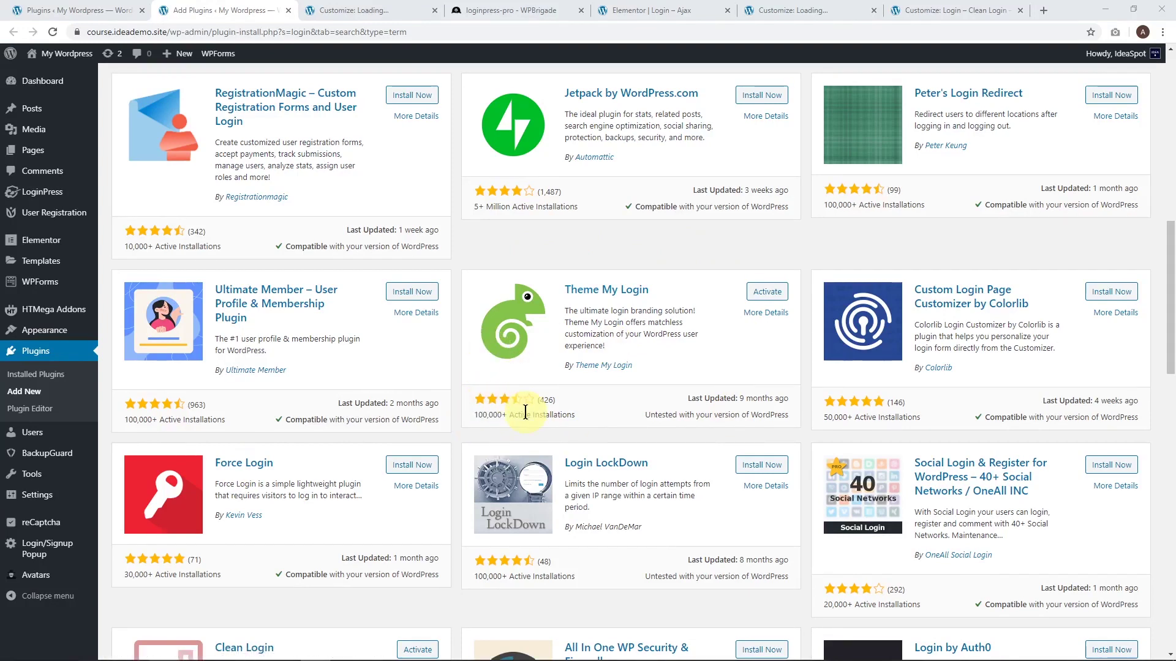
# - Activate Theme My Login, scroll through its General settings, then view its Log In page logged out
pyautogui.click(765, 293)
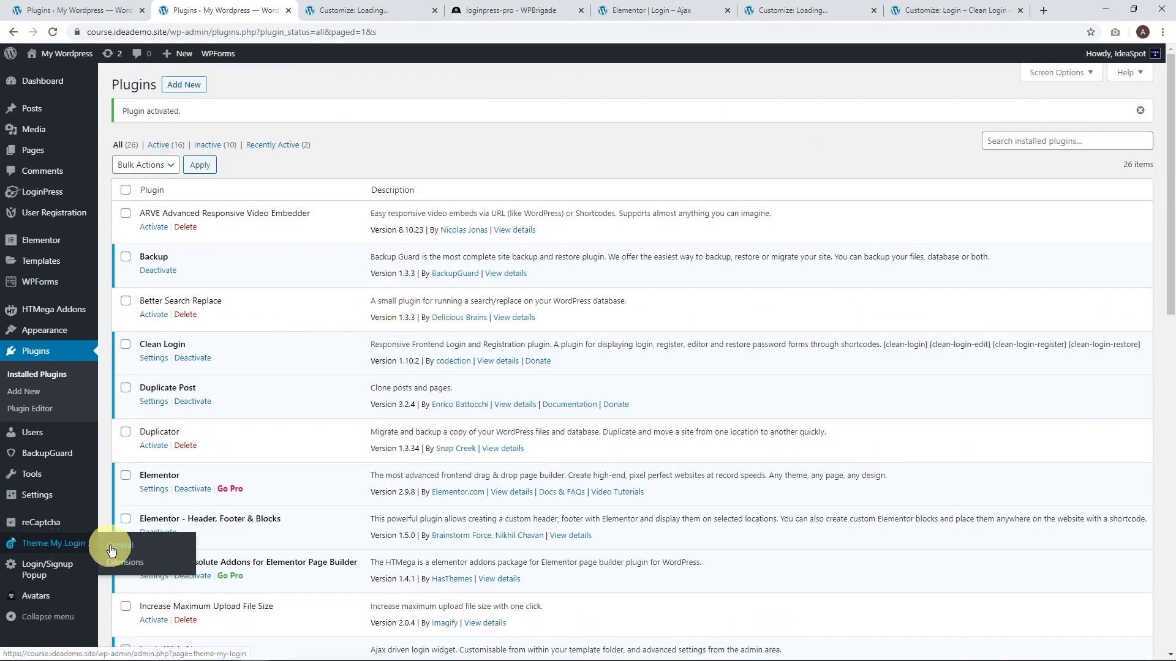
pyautogui.click(111, 548)
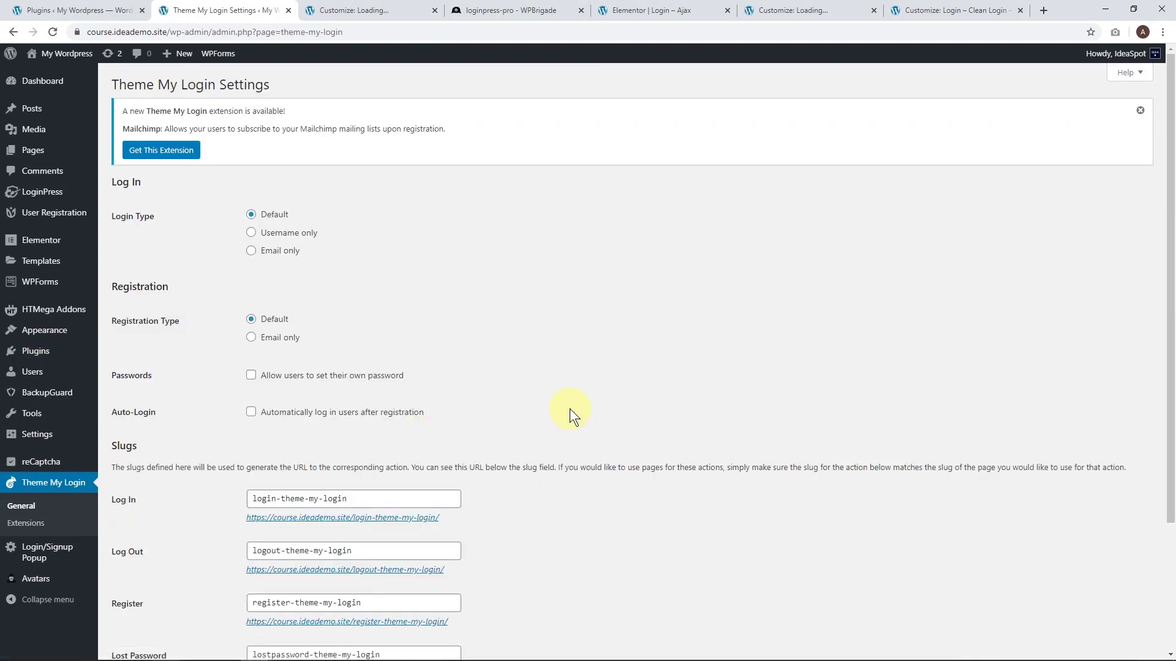
pyautogui.scroll(-2, 570, 410)
pyautogui.scroll(-1, 570, 409)
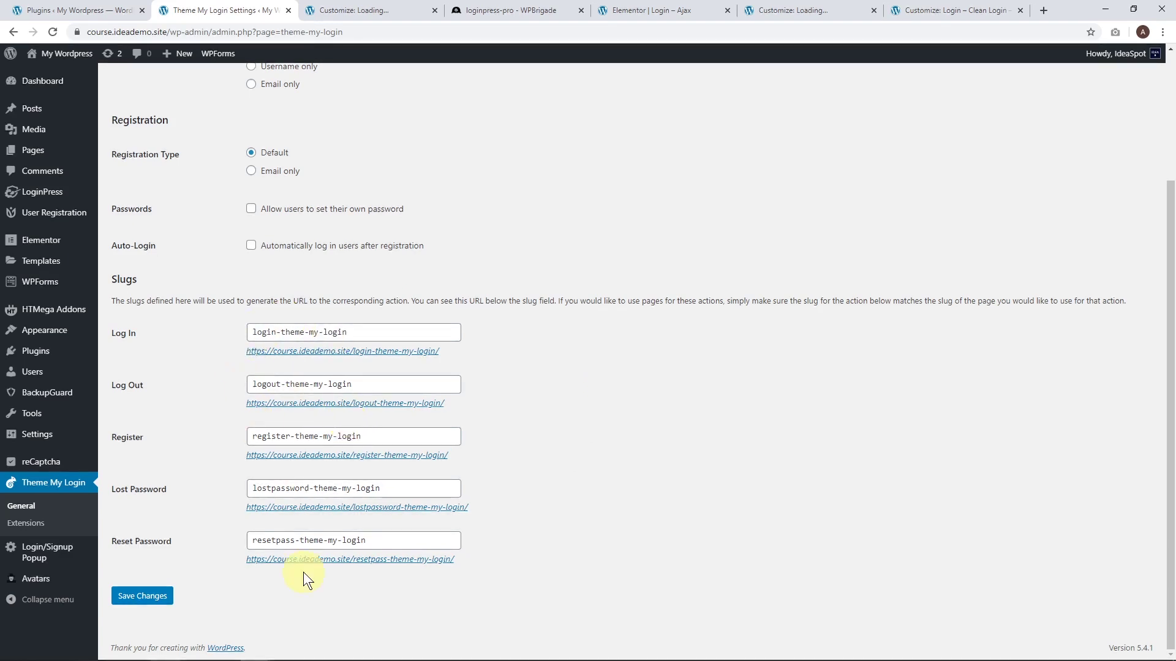
pyautogui.hotkey('alt', 'Tab')
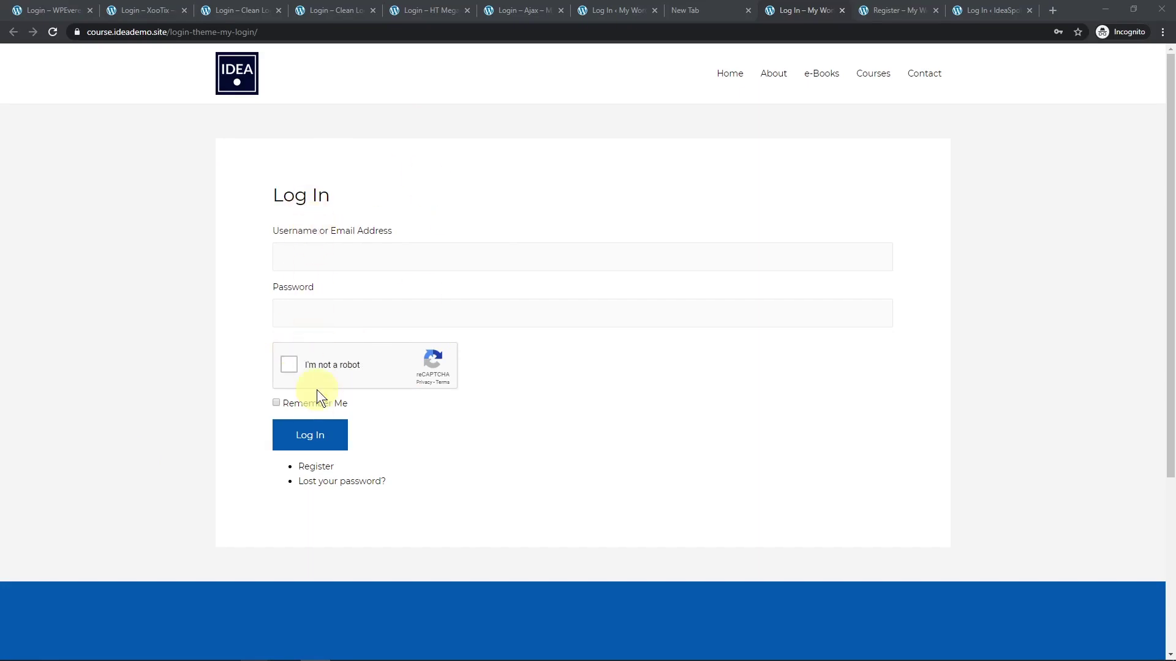
# - Compare the Theme My Login Register and Log In pages, then start entering the site's /wp-admin address in a new incognito tab
pyautogui.click(882, 10)
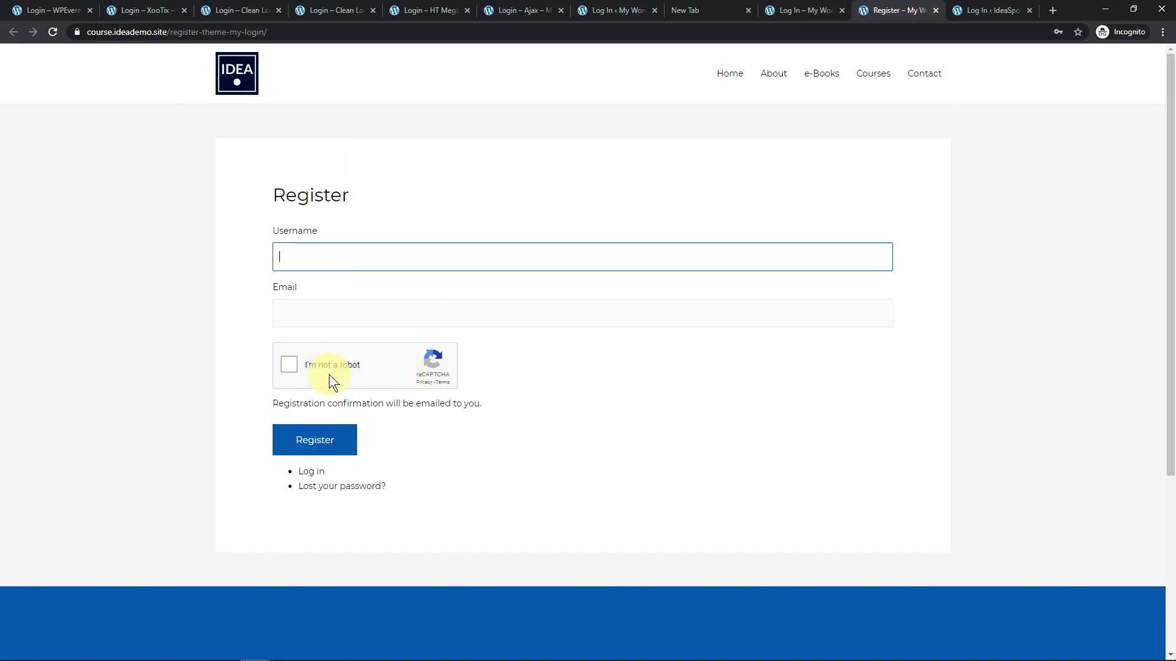
pyautogui.click(807, 8)
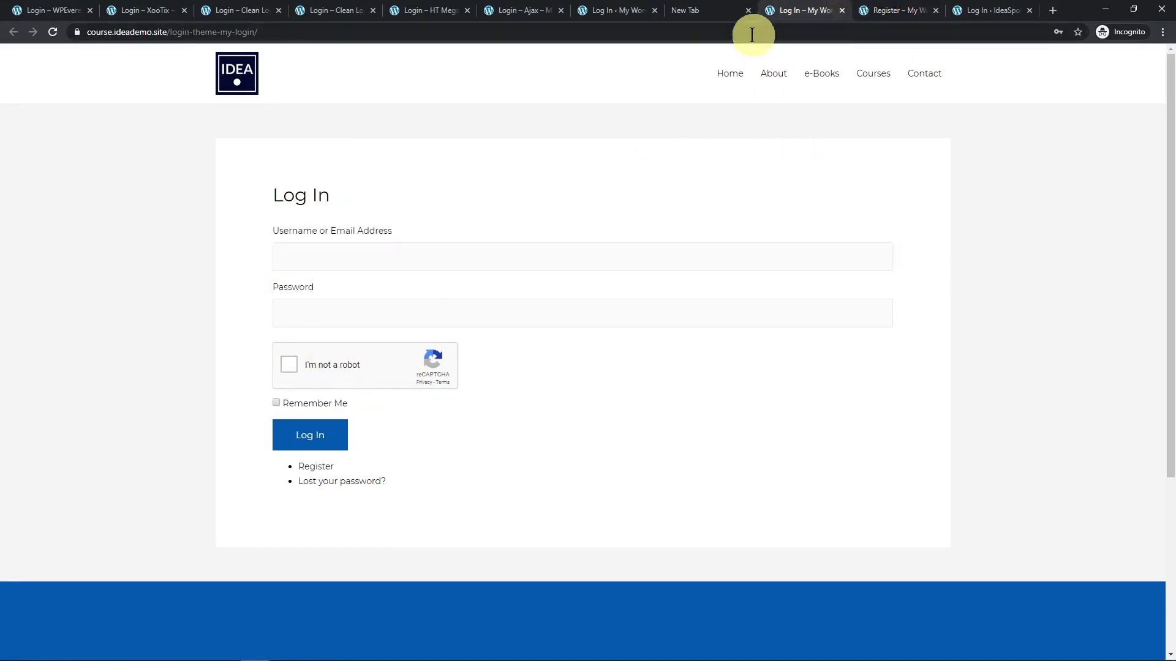
pyautogui.click(703, 9)
pyautogui.click(282, 32)
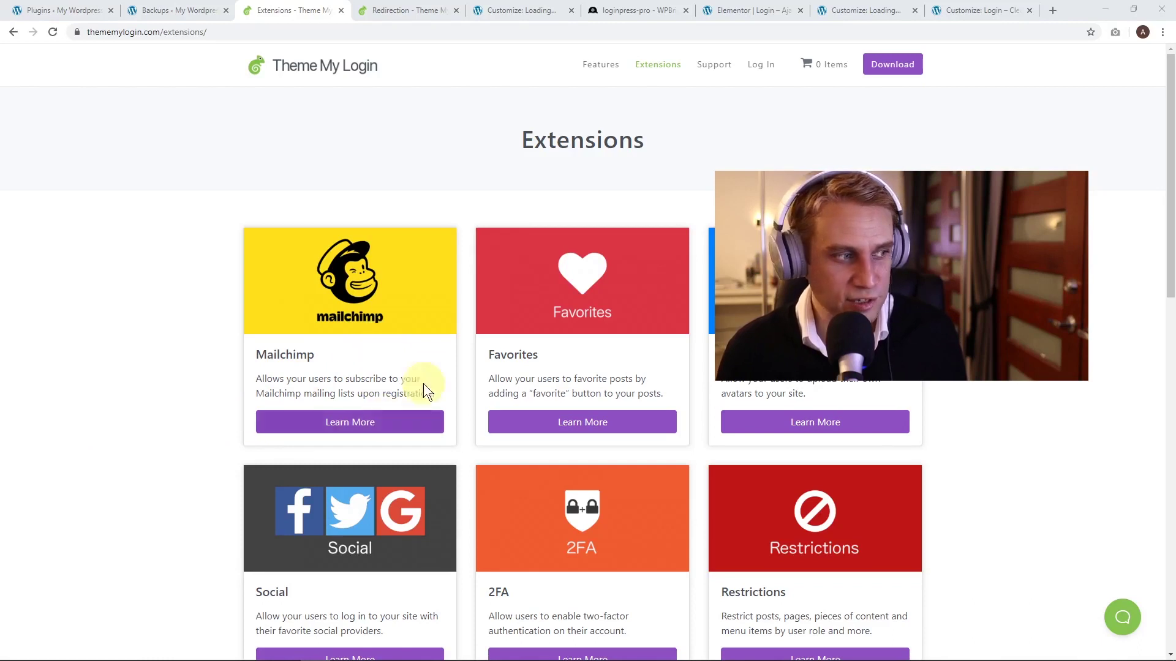
# - Scroll the extensions catalogue and preview the reCAPTCHA extension's Learn More page
pyautogui.scroll(-2, 355, 303)
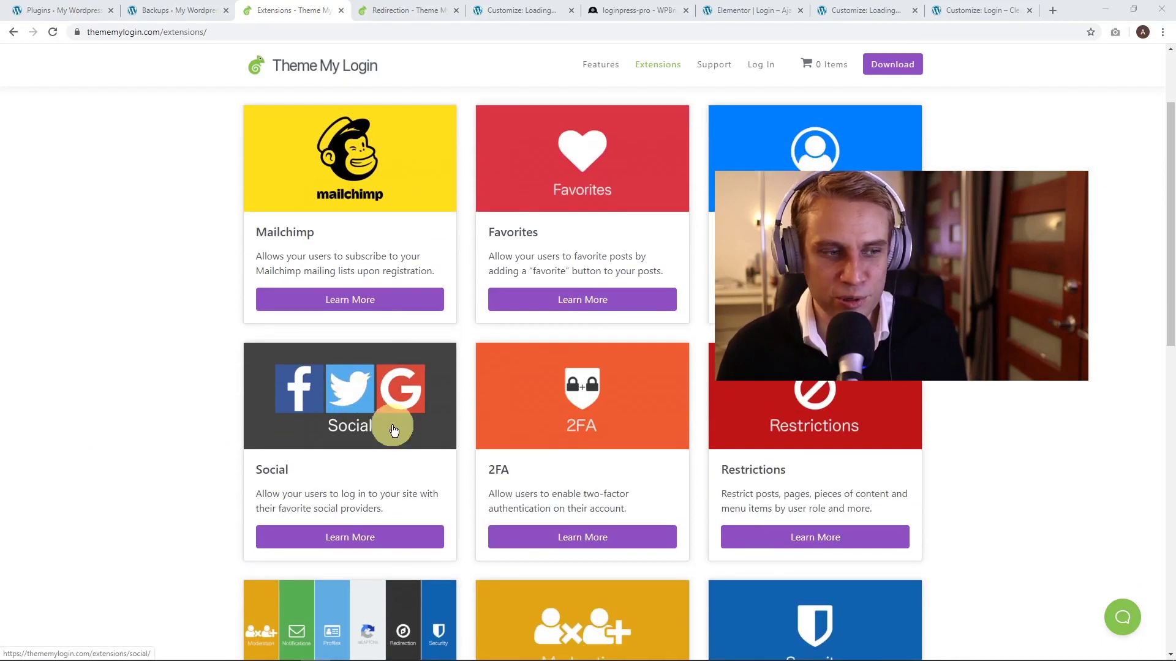
pyautogui.scroll(-5, 611, 402)
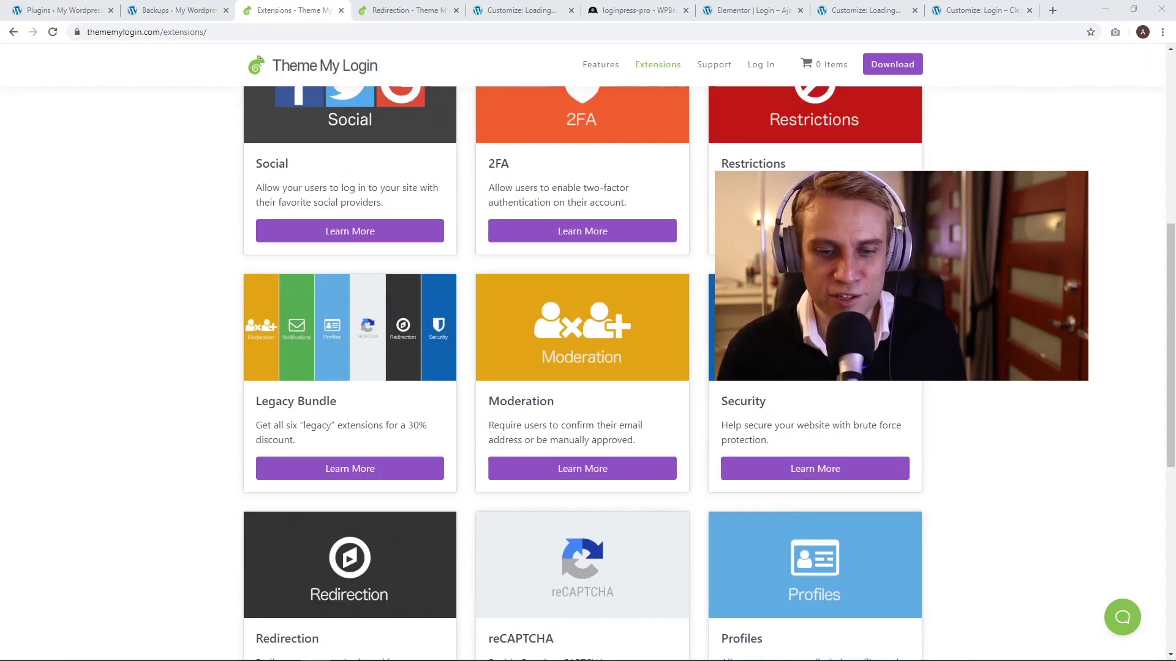
pyautogui.scroll(-4, 588, 374)
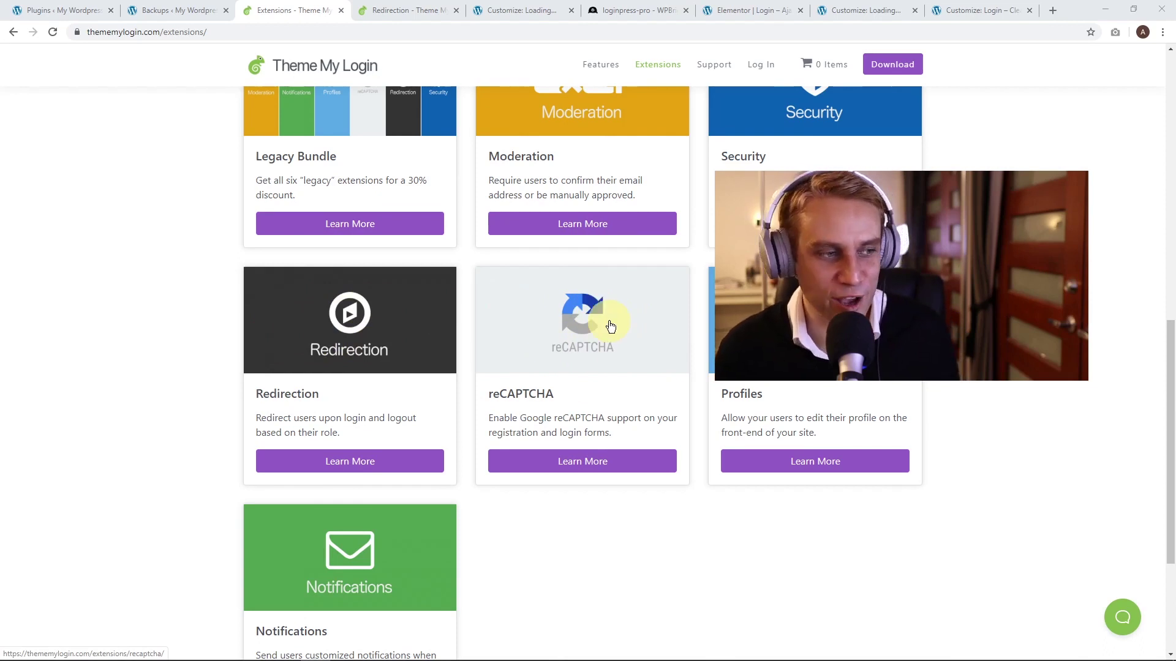
pyautogui.click(572, 460)
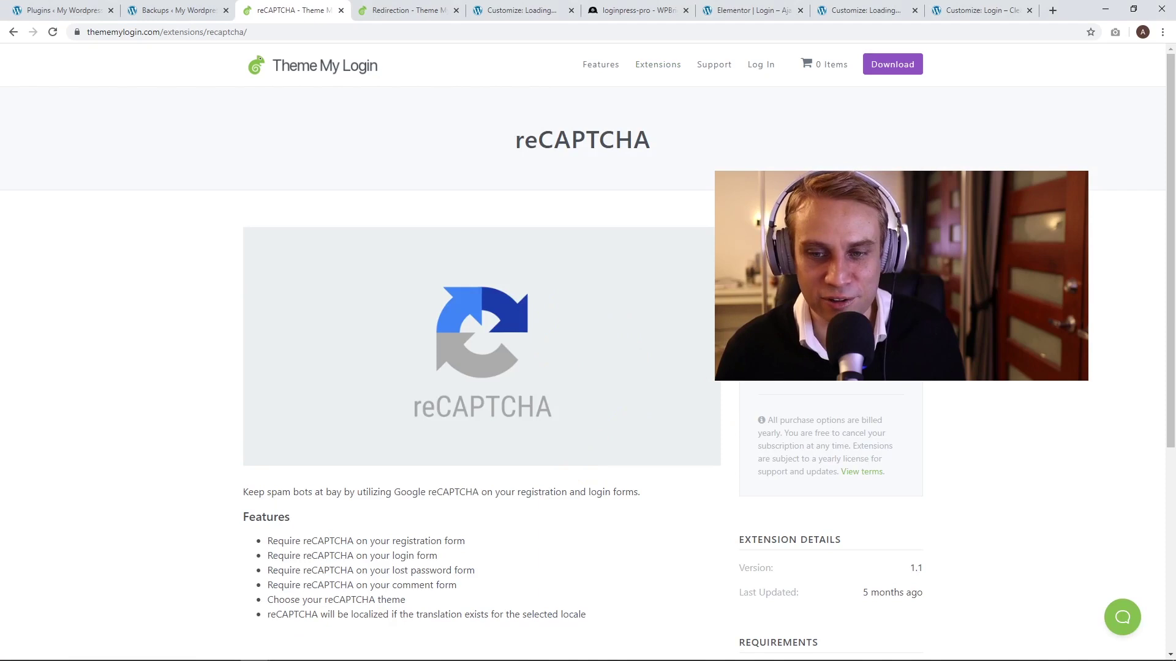
pyautogui.click(10, 30)
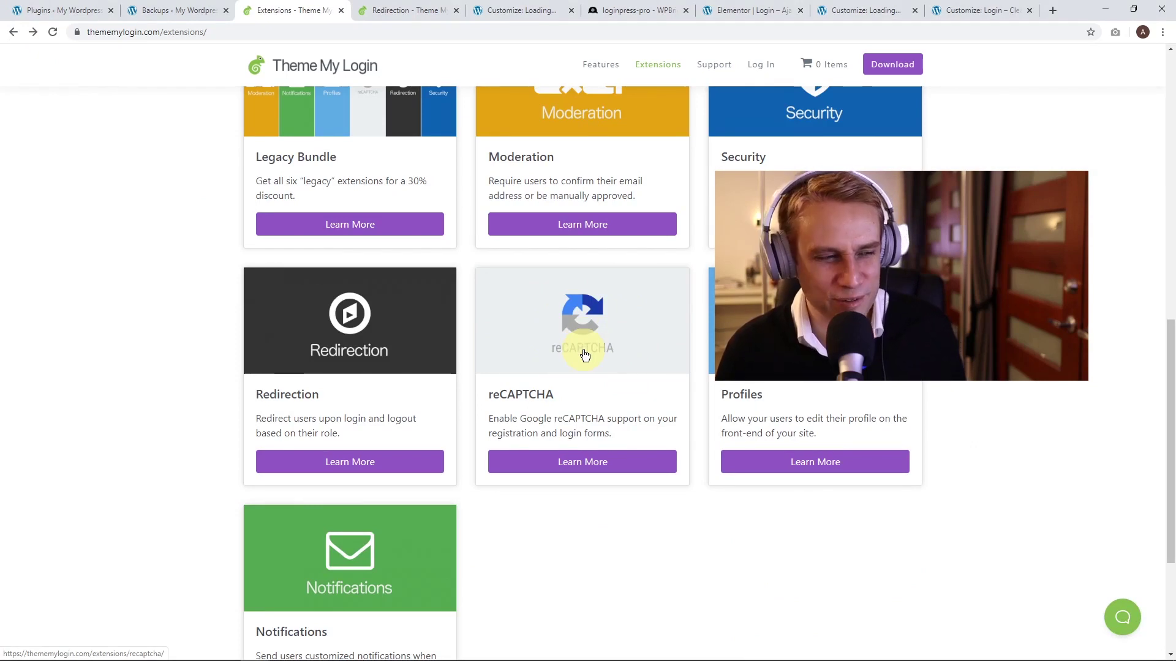
# - Preview the Redirection extension's details, then return to the top of the extensions list
pyautogui.scroll(-1, 590, 347)
pyautogui.scroll(2, 591, 341)
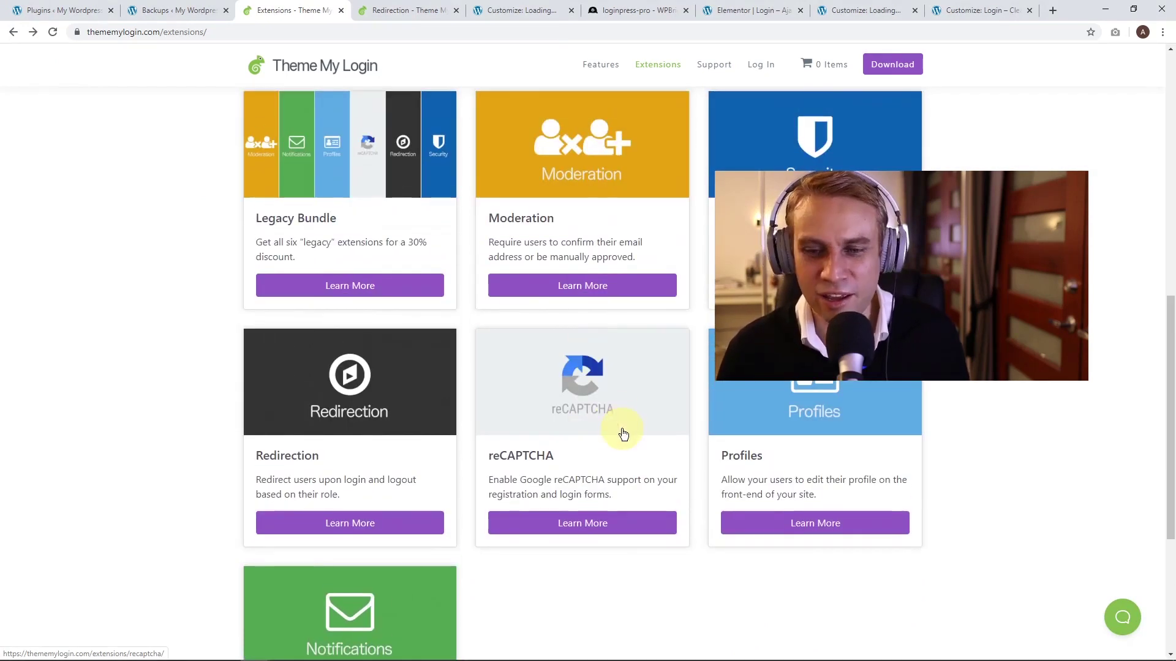
pyautogui.click(349, 523)
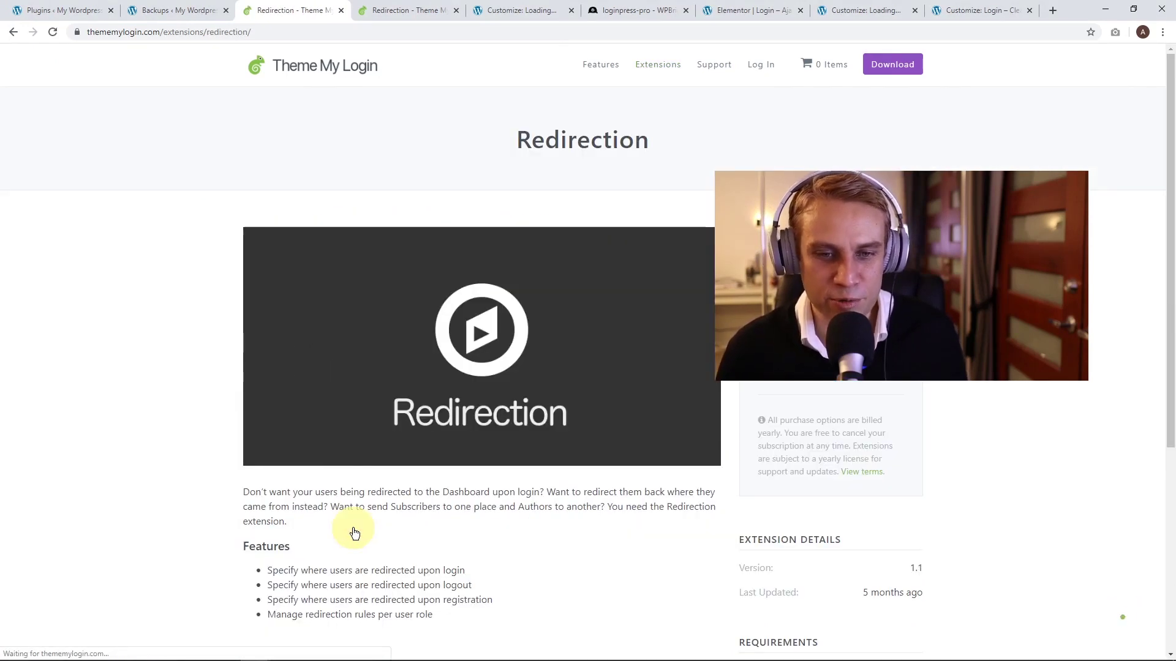
pyautogui.click(13, 32)
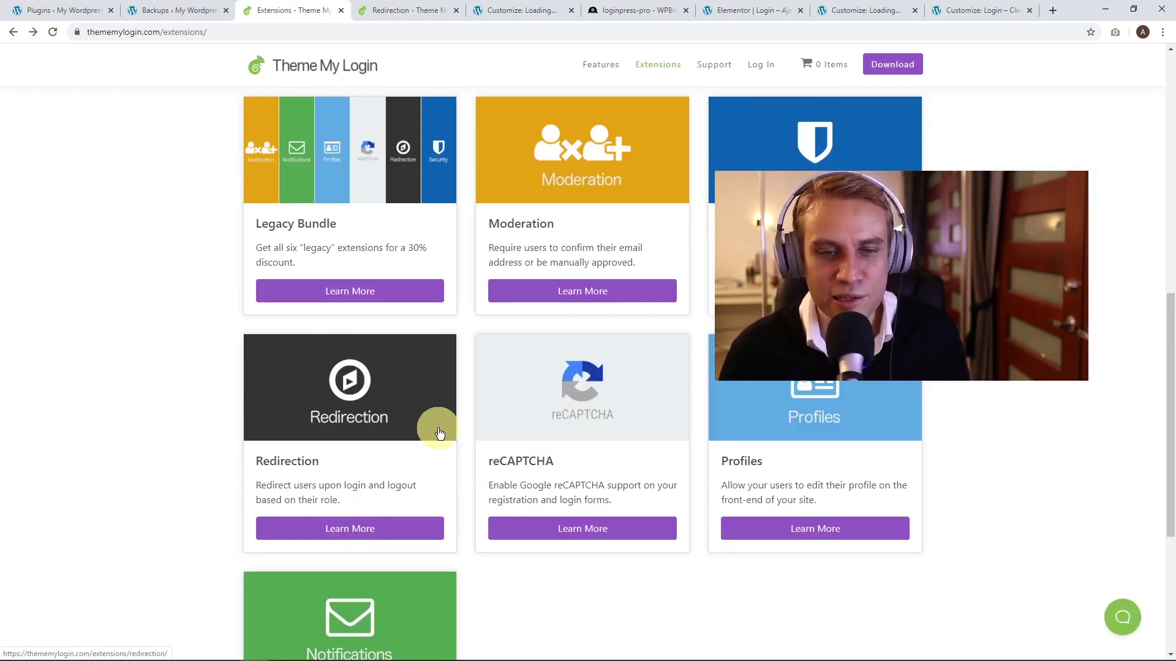
pyautogui.scroll(3, 438, 432)
pyautogui.scroll(6, 438, 431)
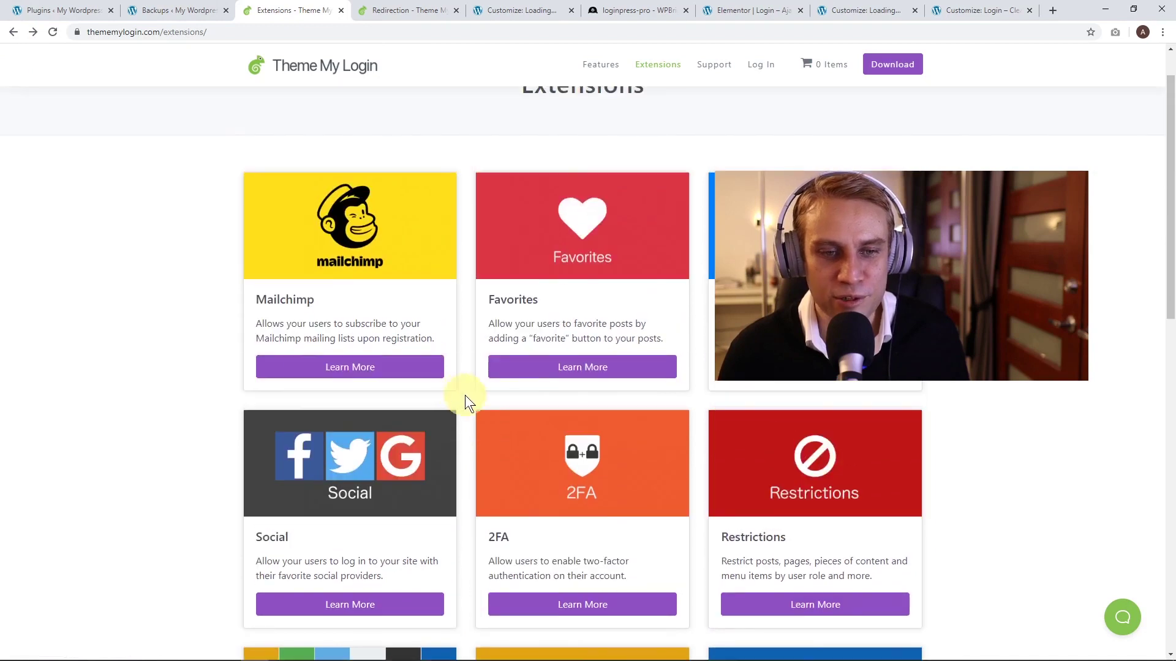
pyautogui.scroll(-2, 398, 428)
pyautogui.click(323, 482)
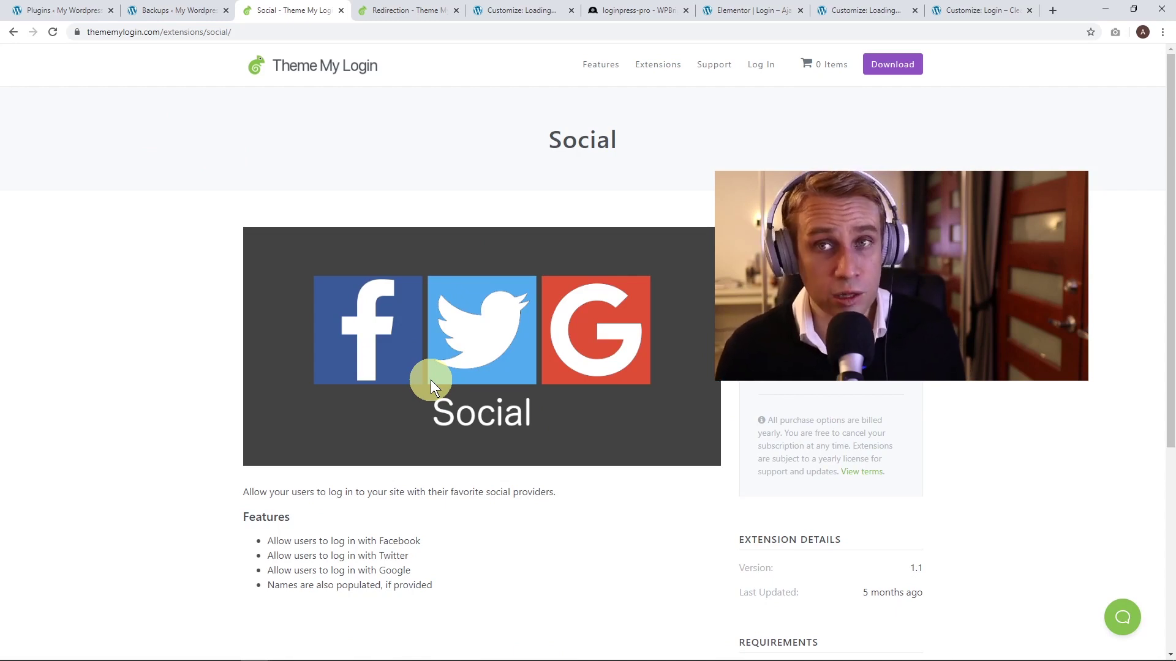
pyautogui.click(14, 32)
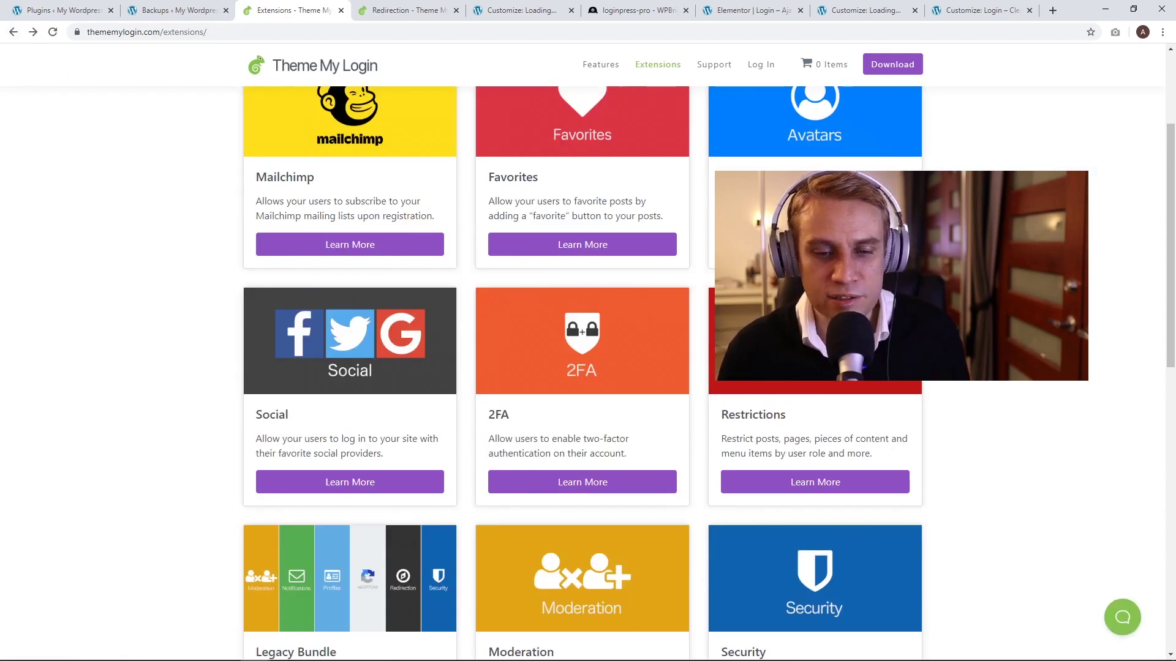
pyautogui.scroll(3, 348, 270)
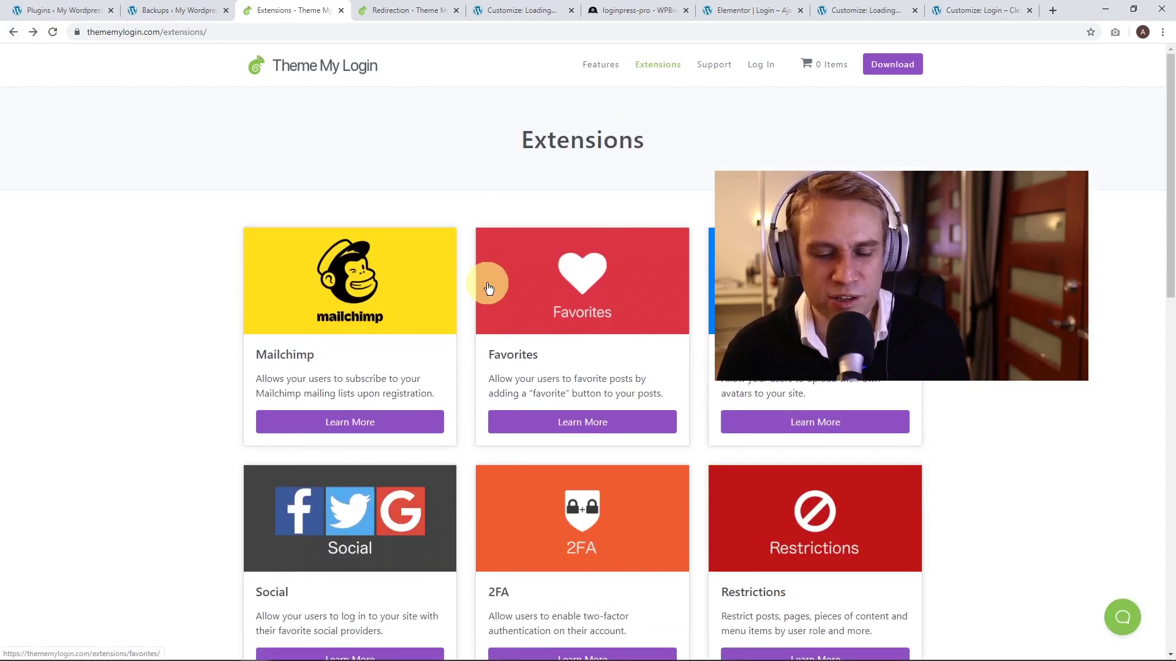